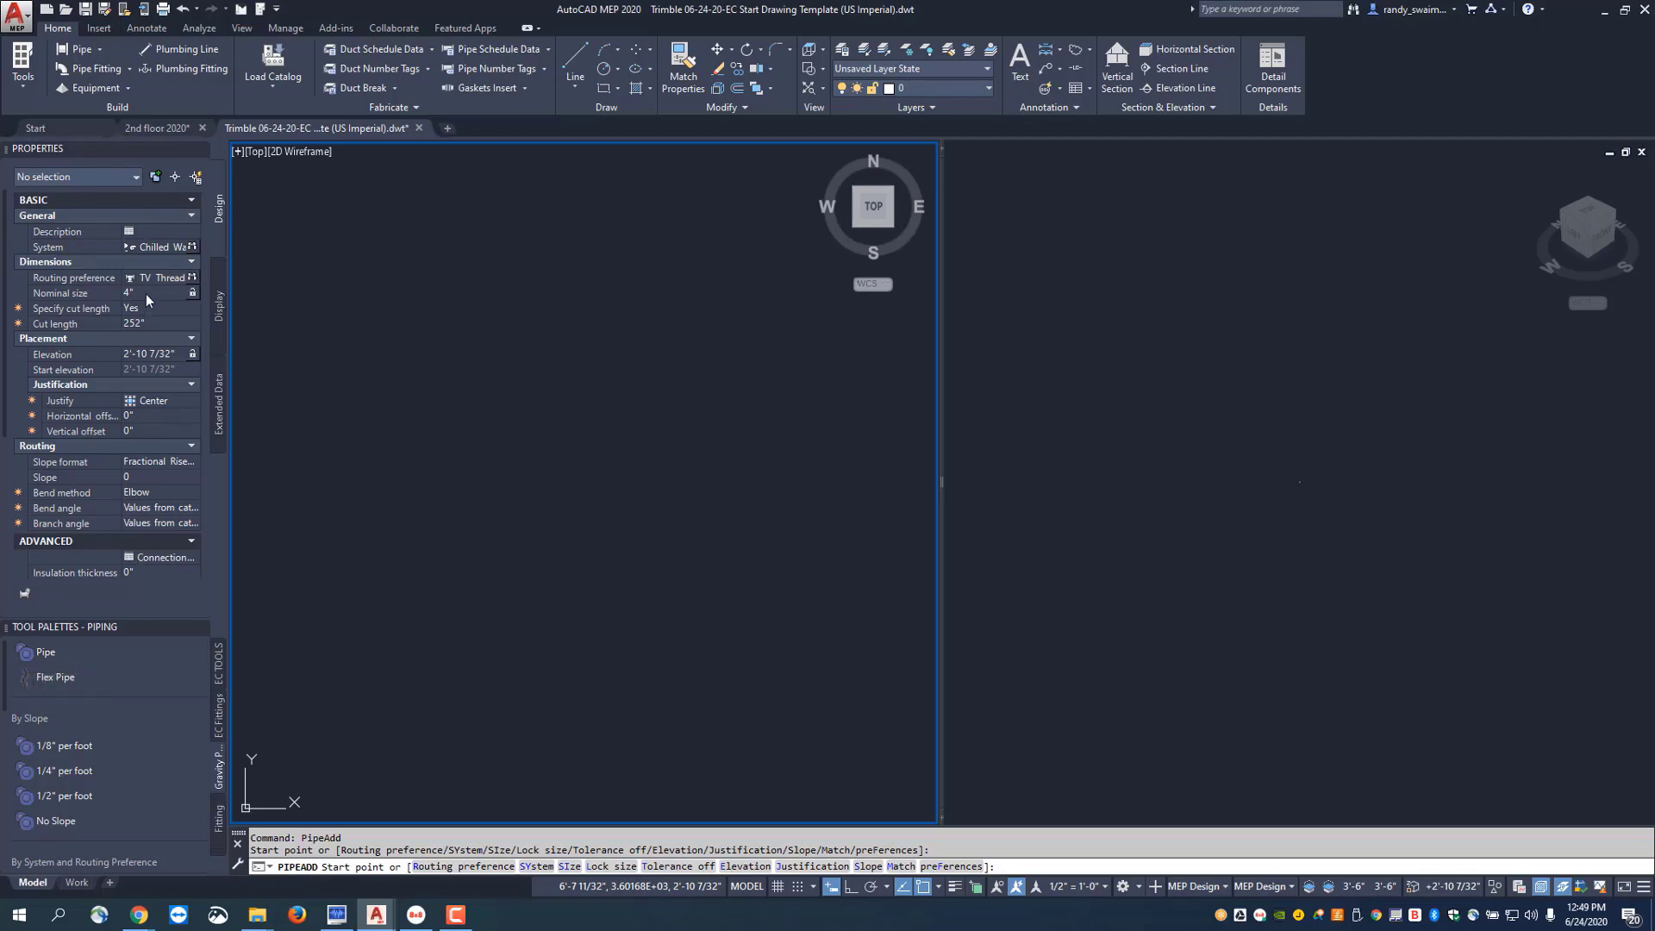
Set the new pipe's system to Chilled Water - Supply (CHS) and its routing preference to EC - Thread X Weld.
click(181, 246)
click(182, 247)
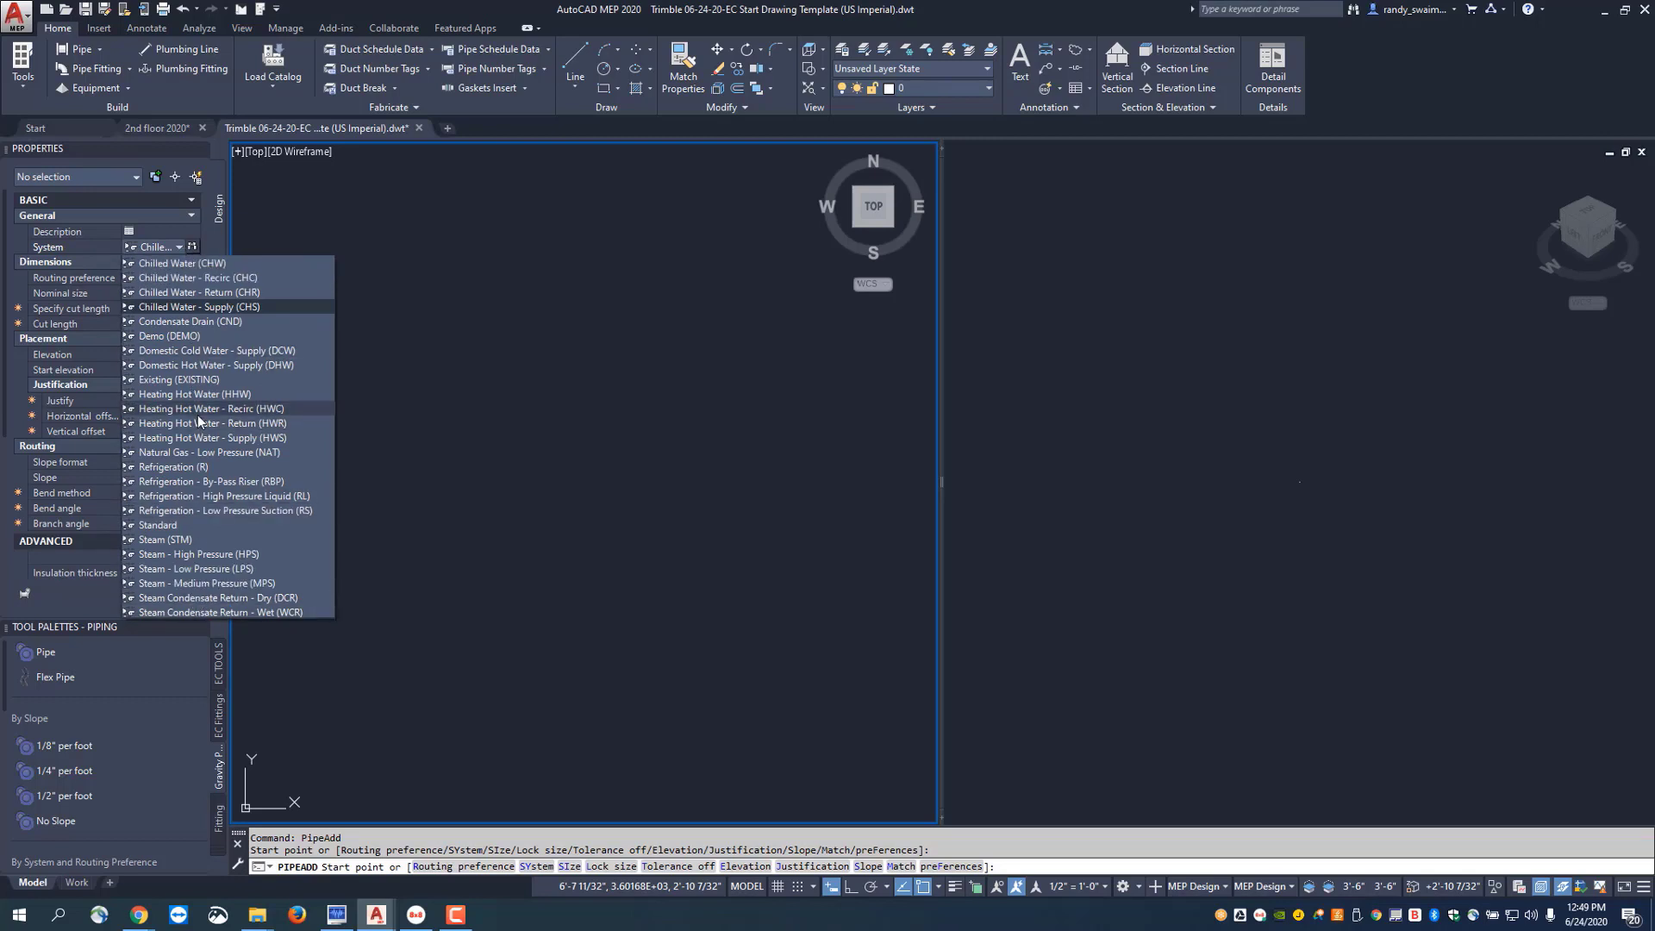
click(168, 307)
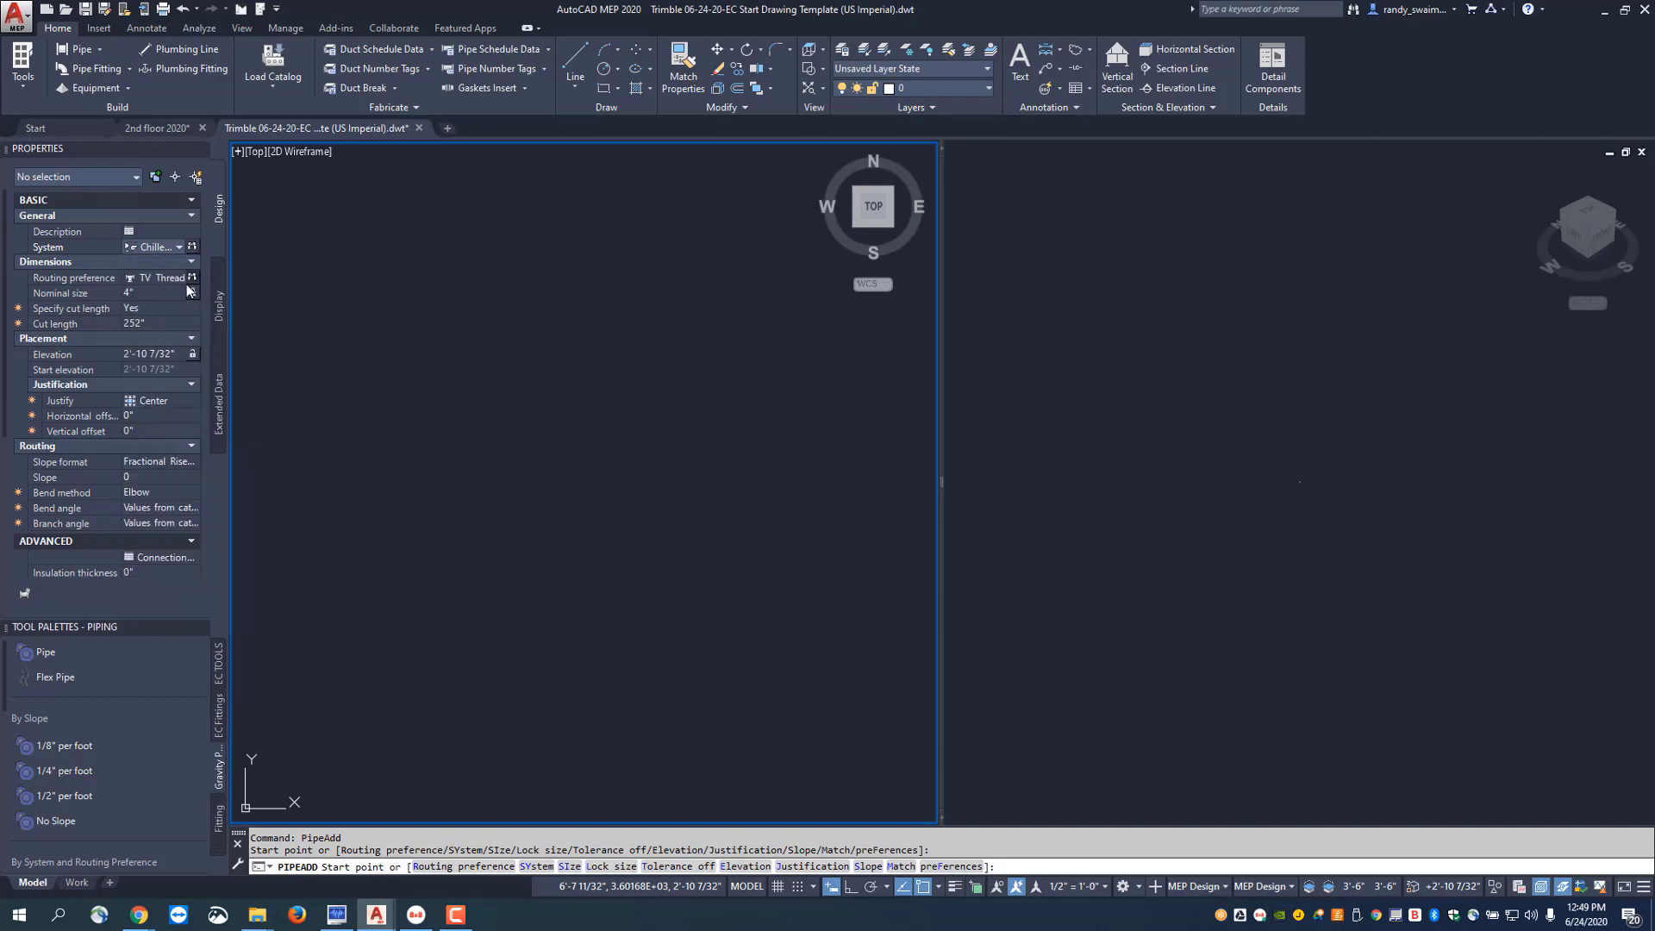
click(177, 278)
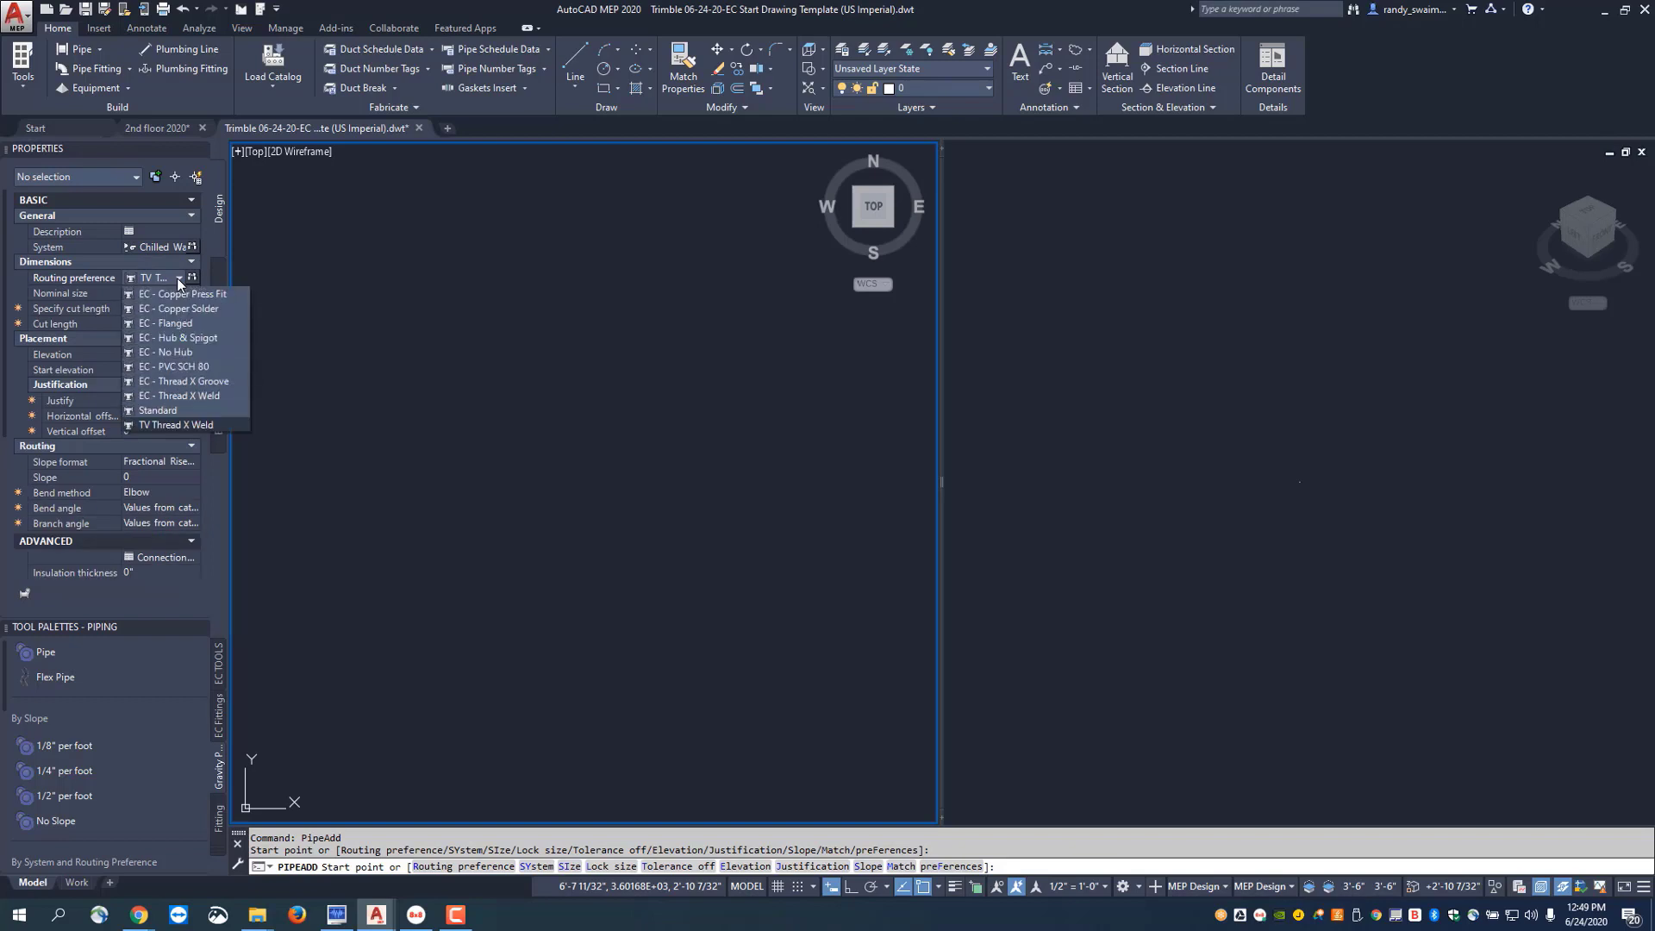
click(198, 399)
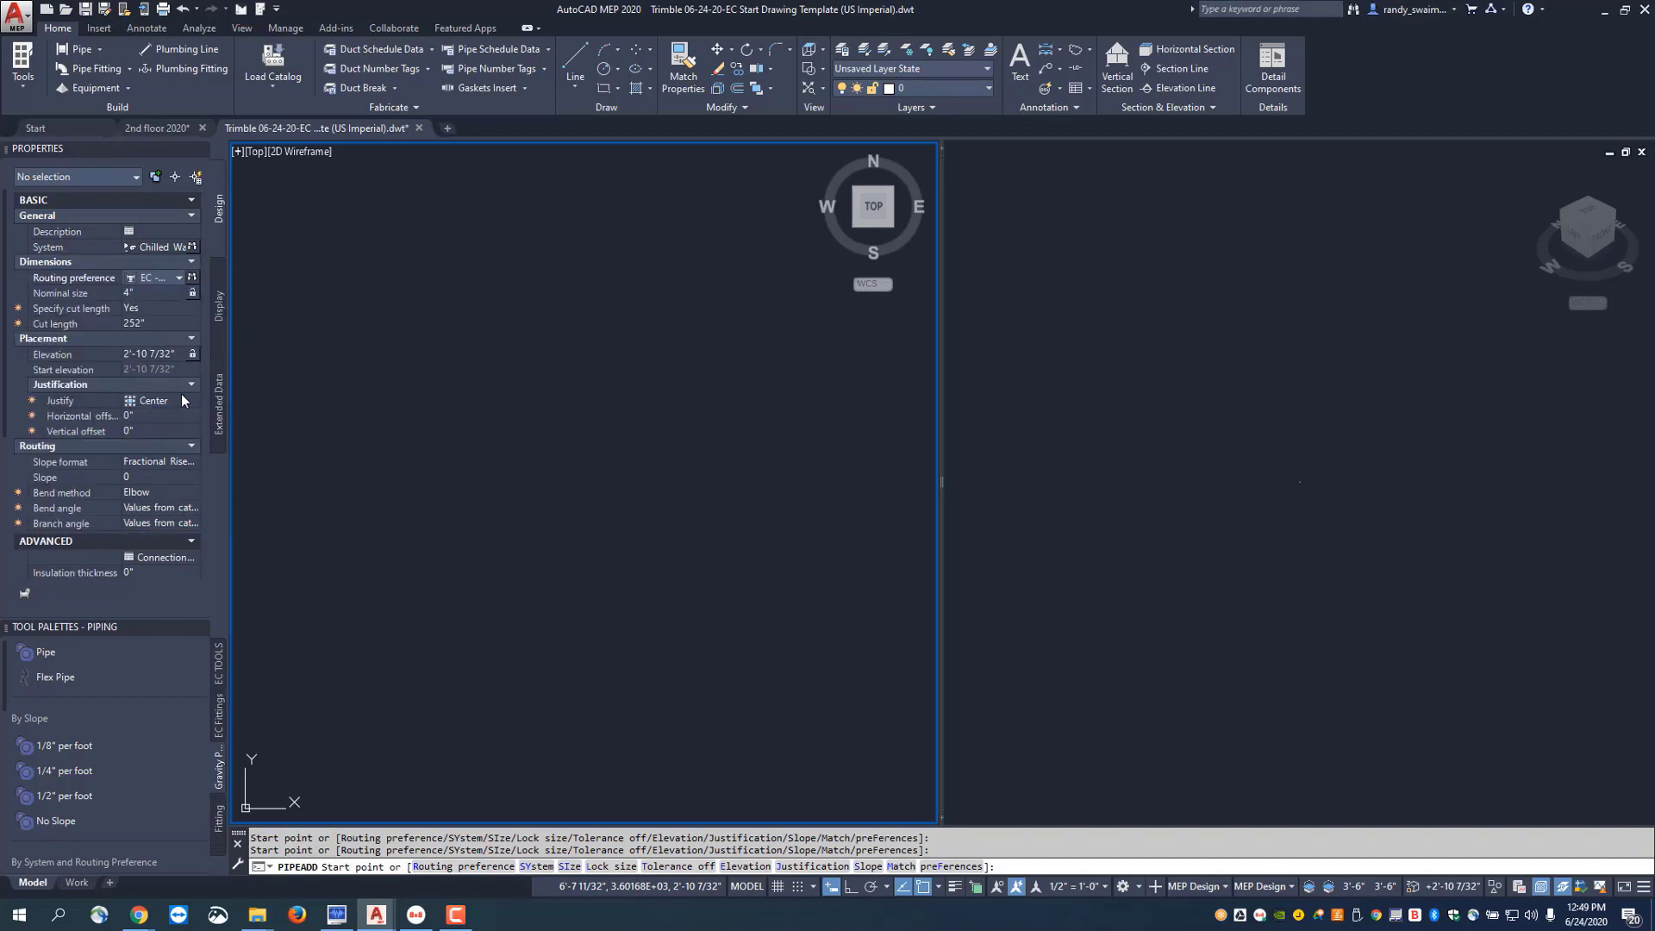
Set the pipe's nominal size to 4" and its elevation to 120 inches.
click(172, 299)
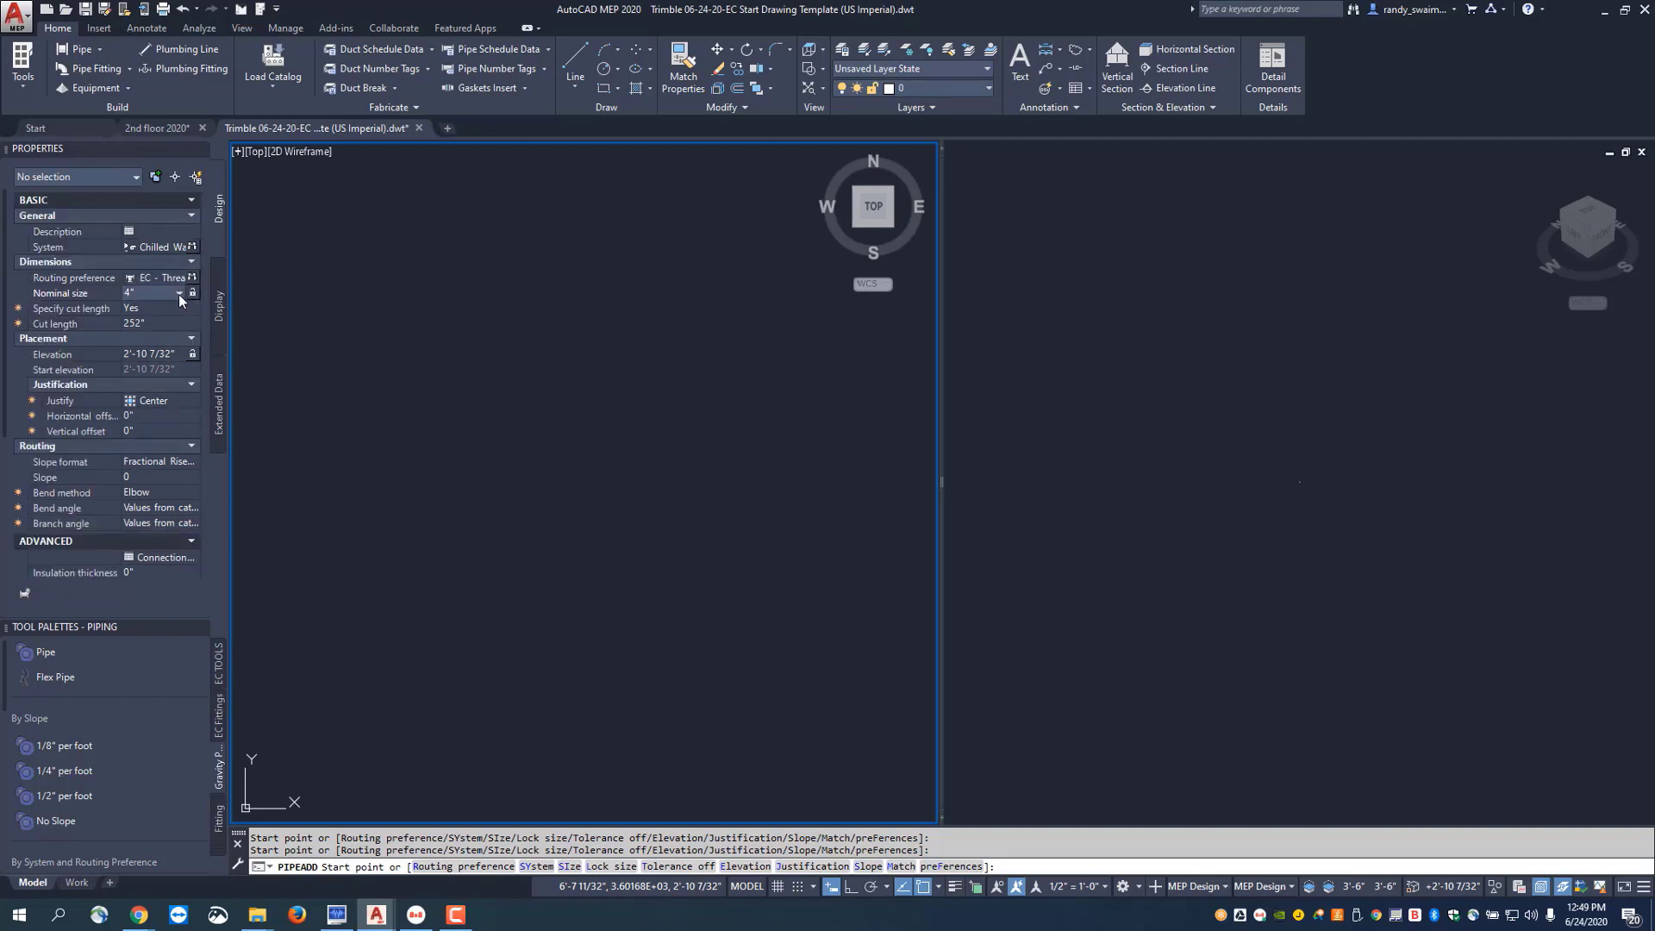
click(180, 294)
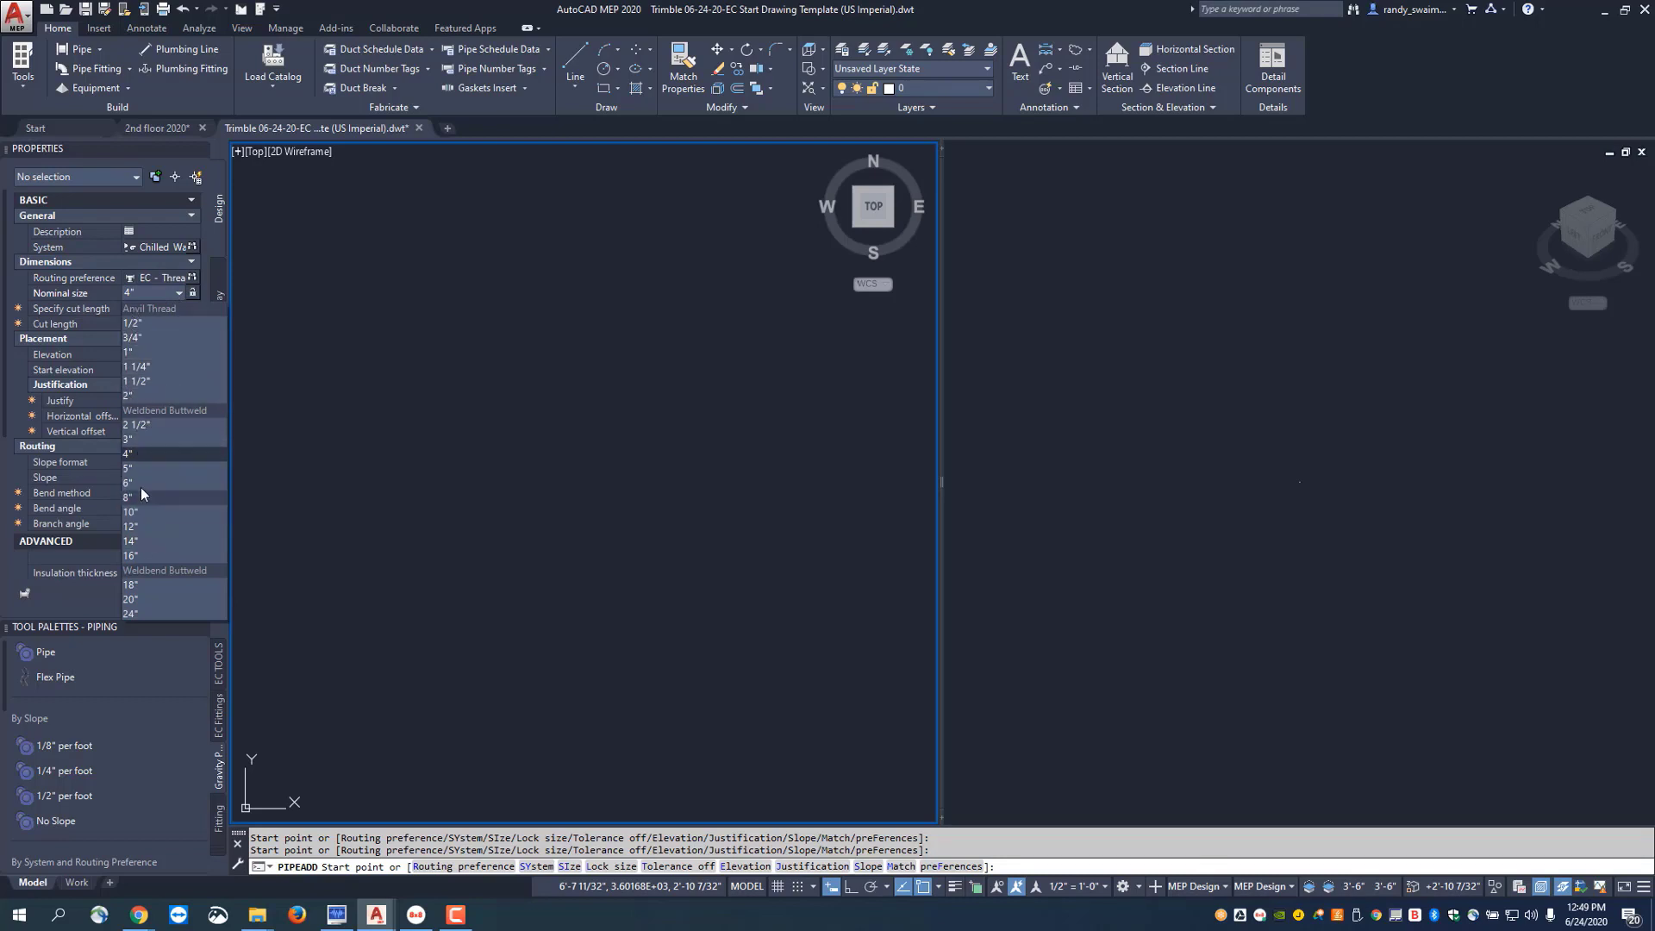
click(131, 455)
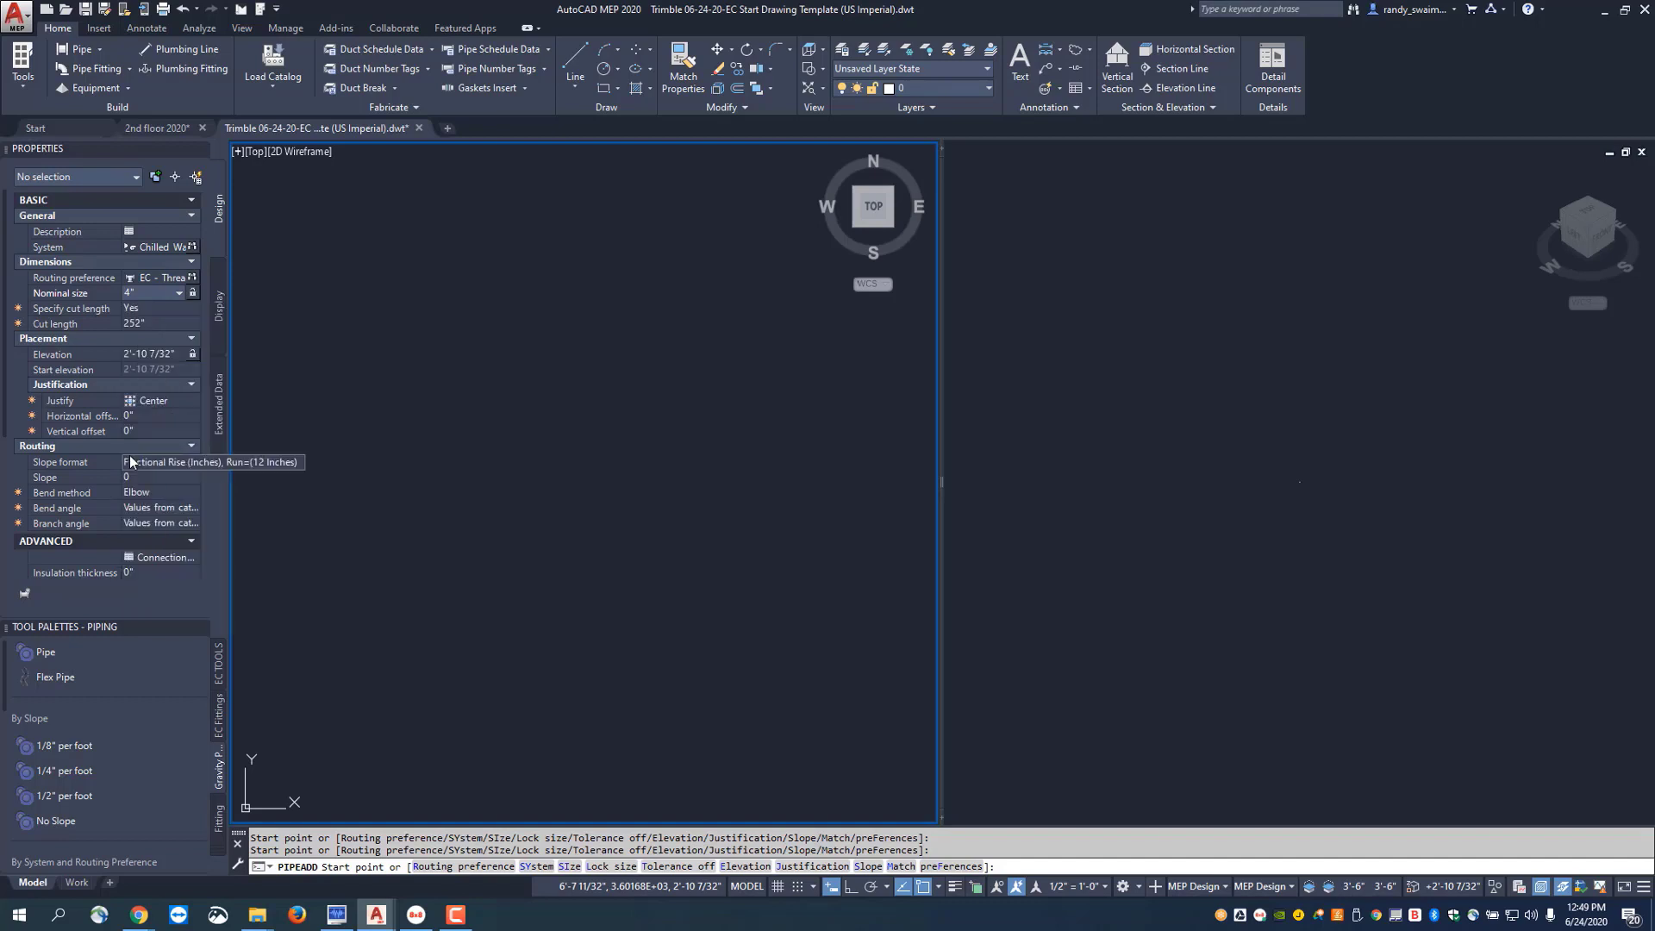
click(175, 353)
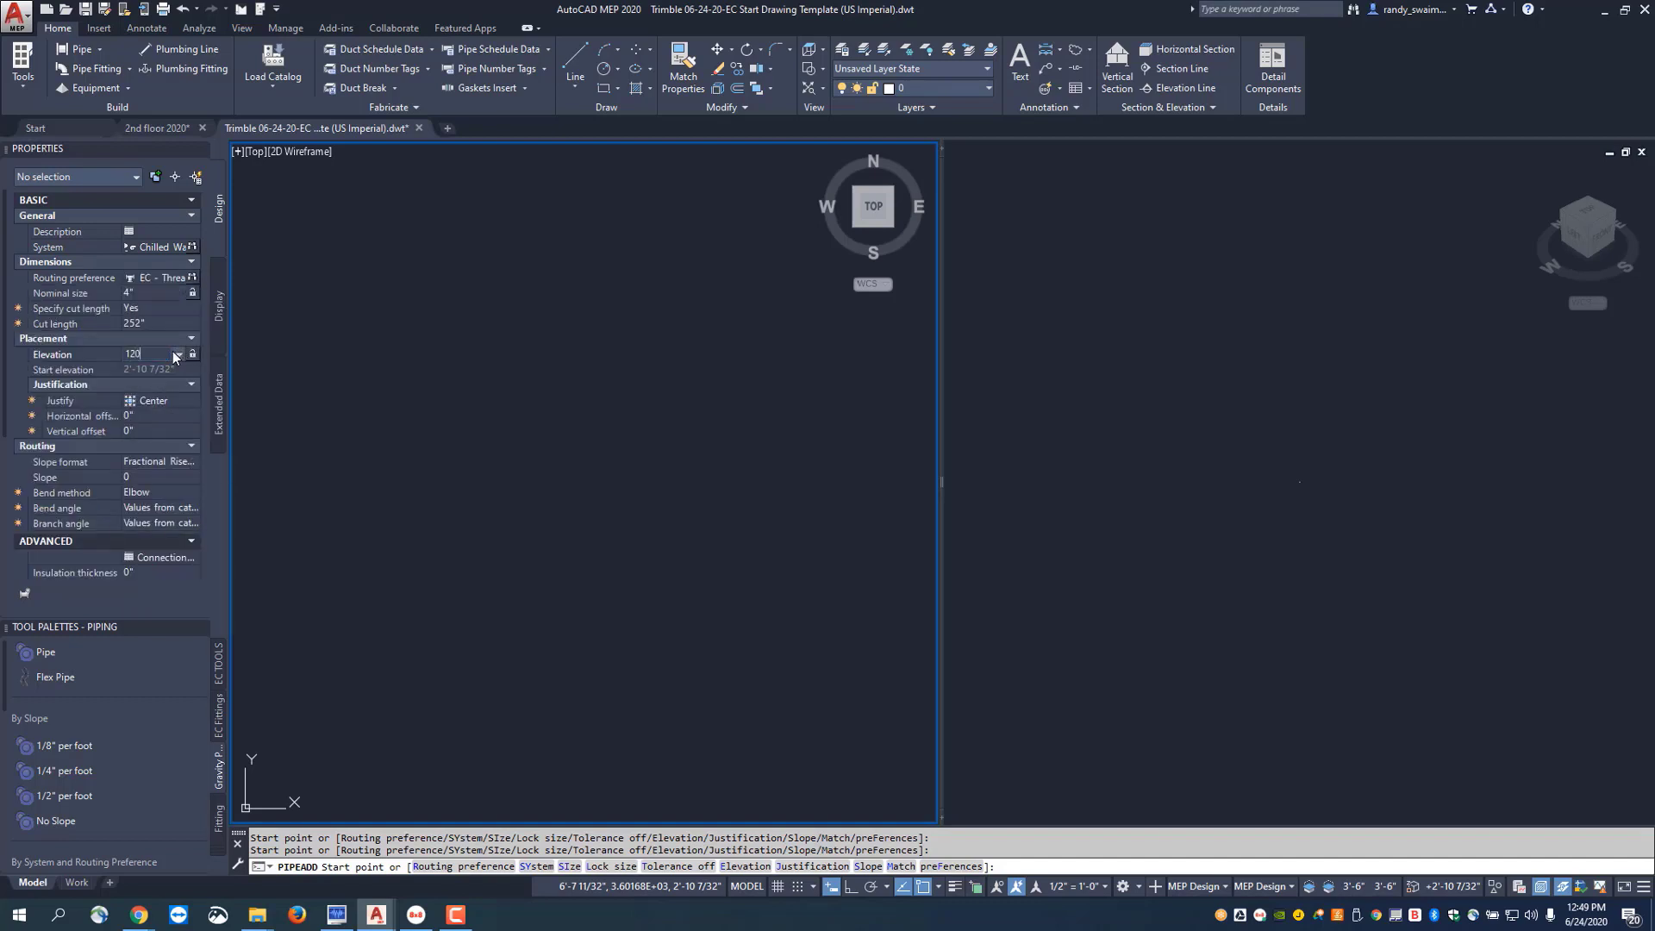
key(Return)
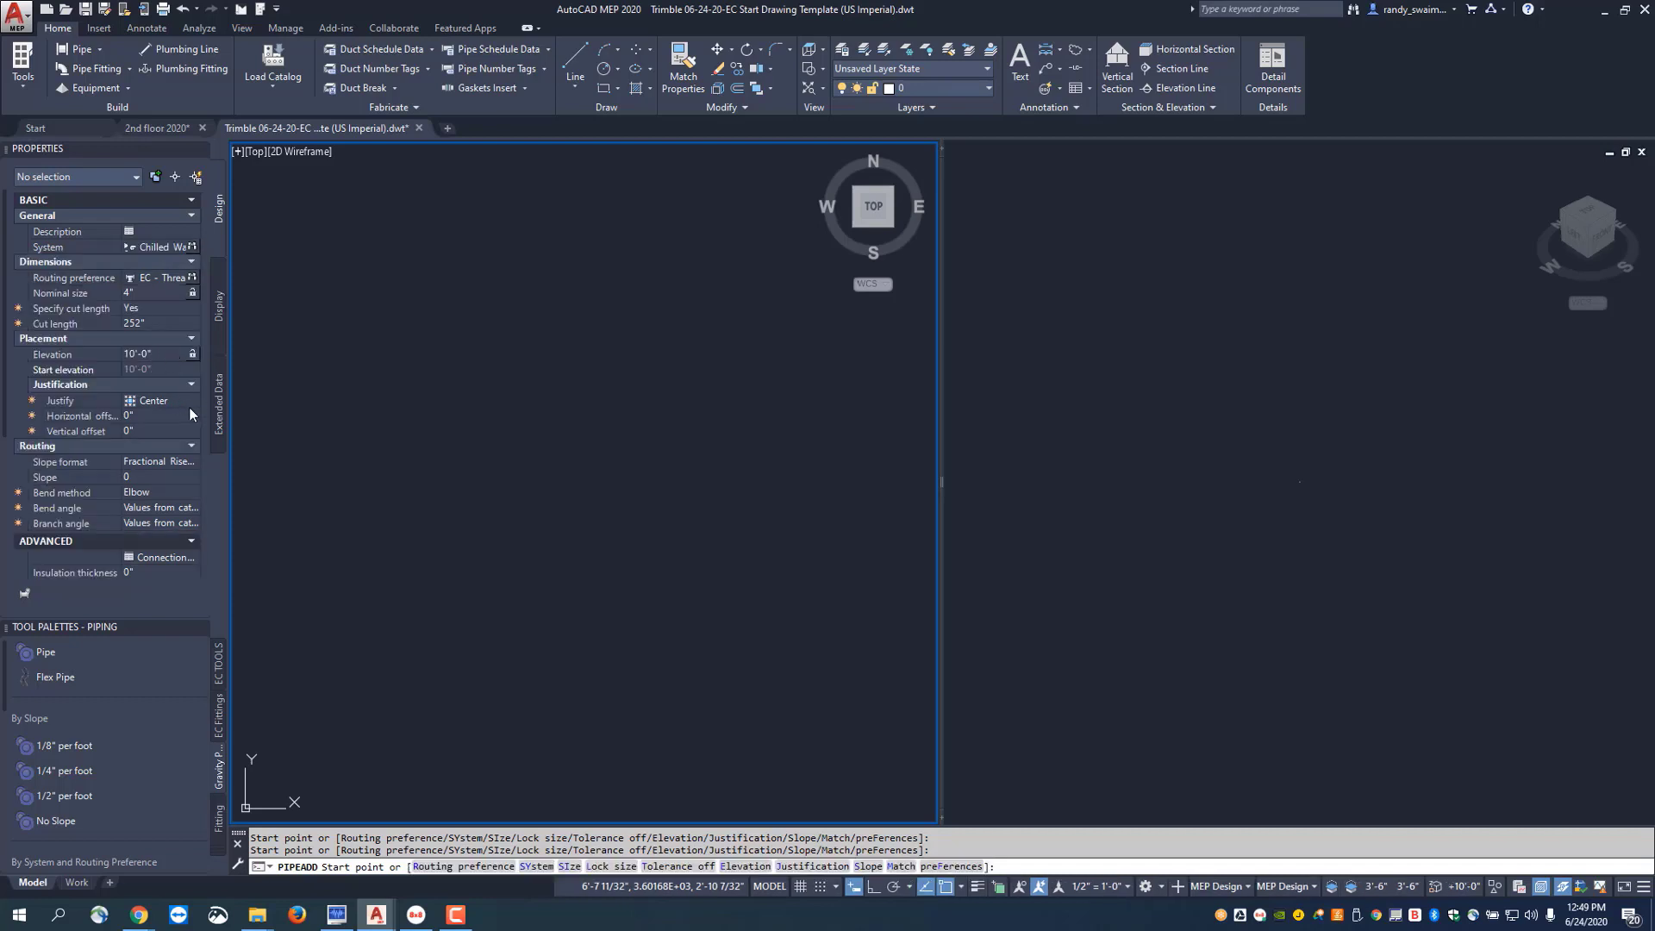
Set the pipe's justification to Center and open the slope value for editing.
click(190, 400)
click(194, 400)
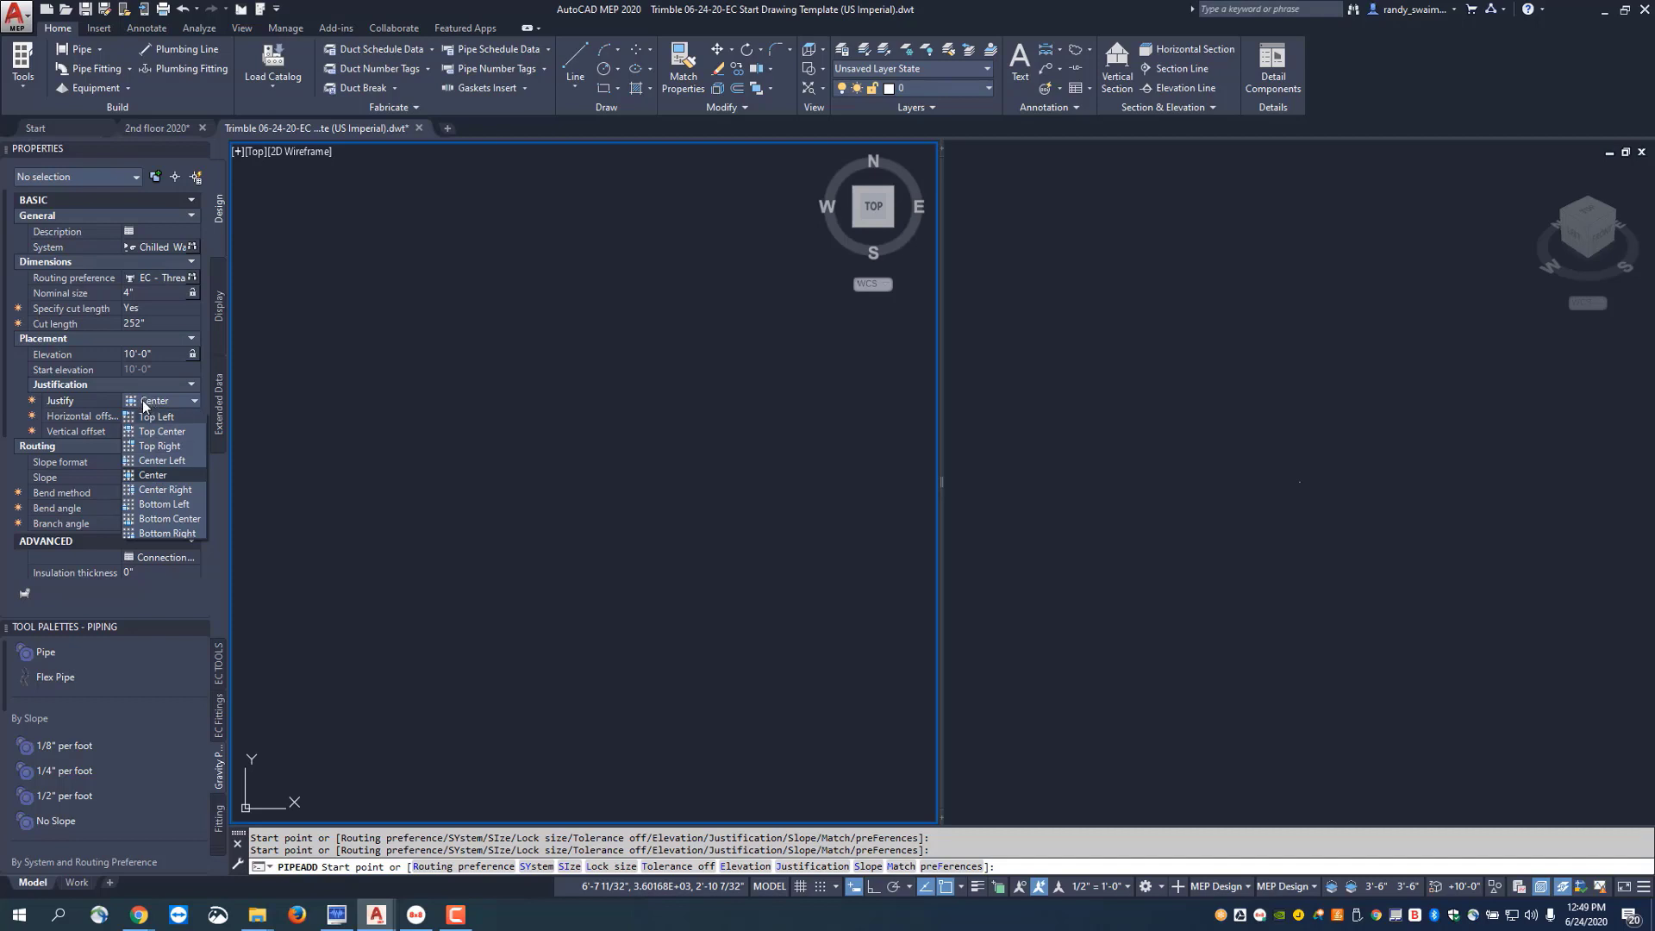
click(145, 475)
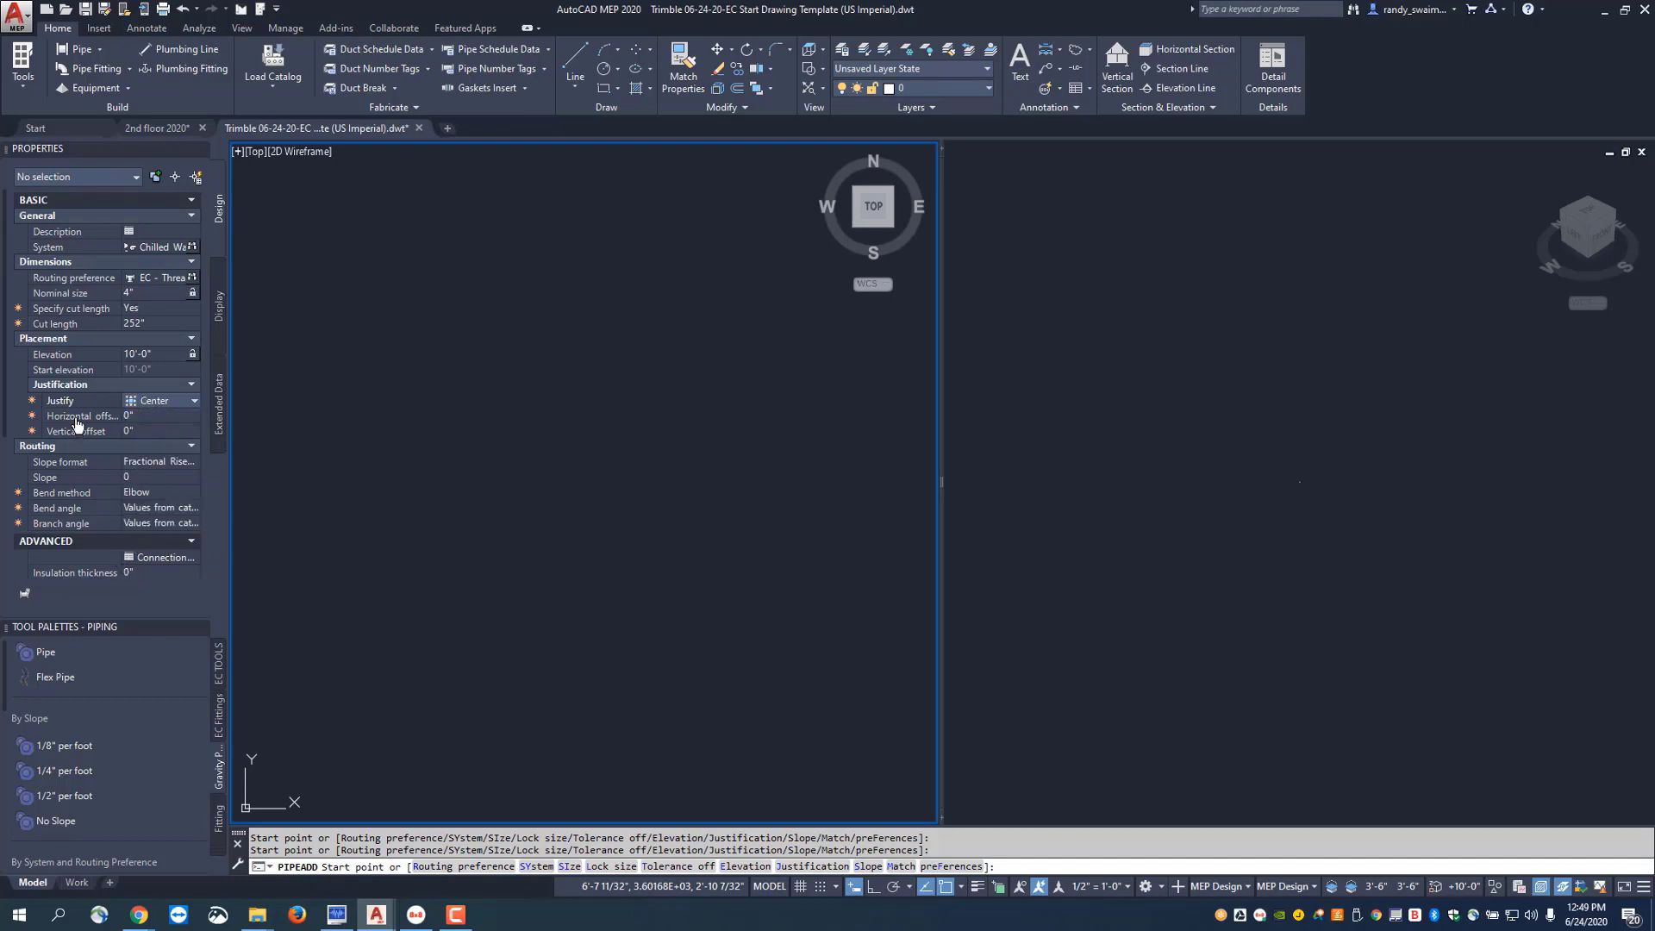
click(169, 479)
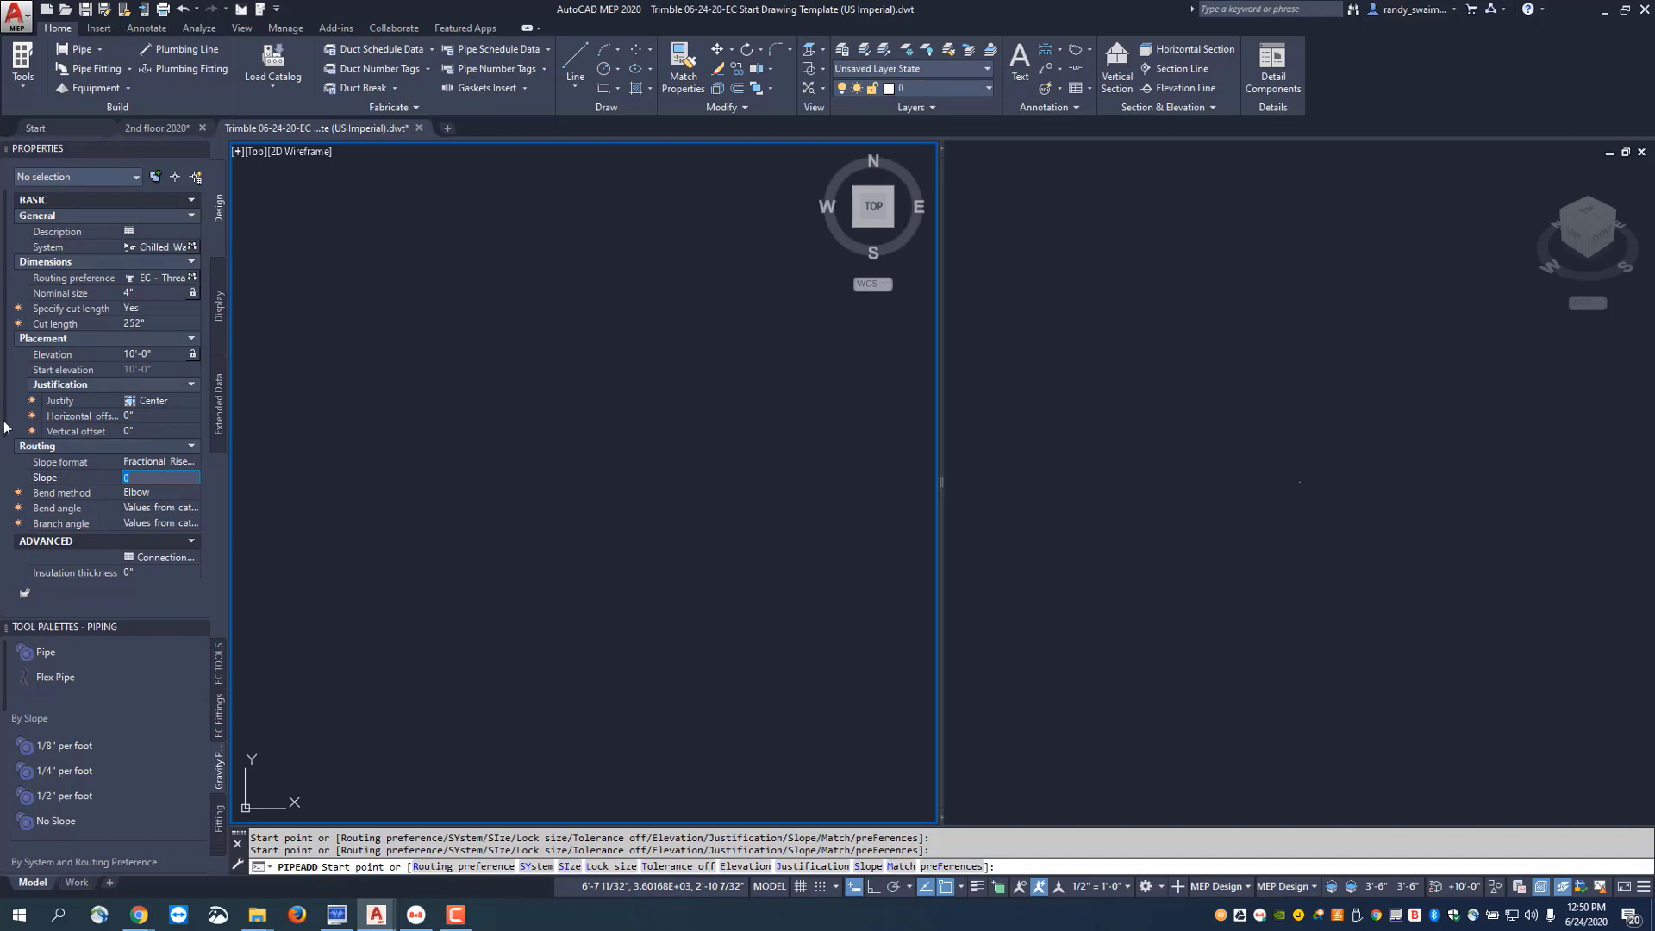
Set the branch fitting in the pipe's routing options to Tee only.
drag(2, 431, 3, 556)
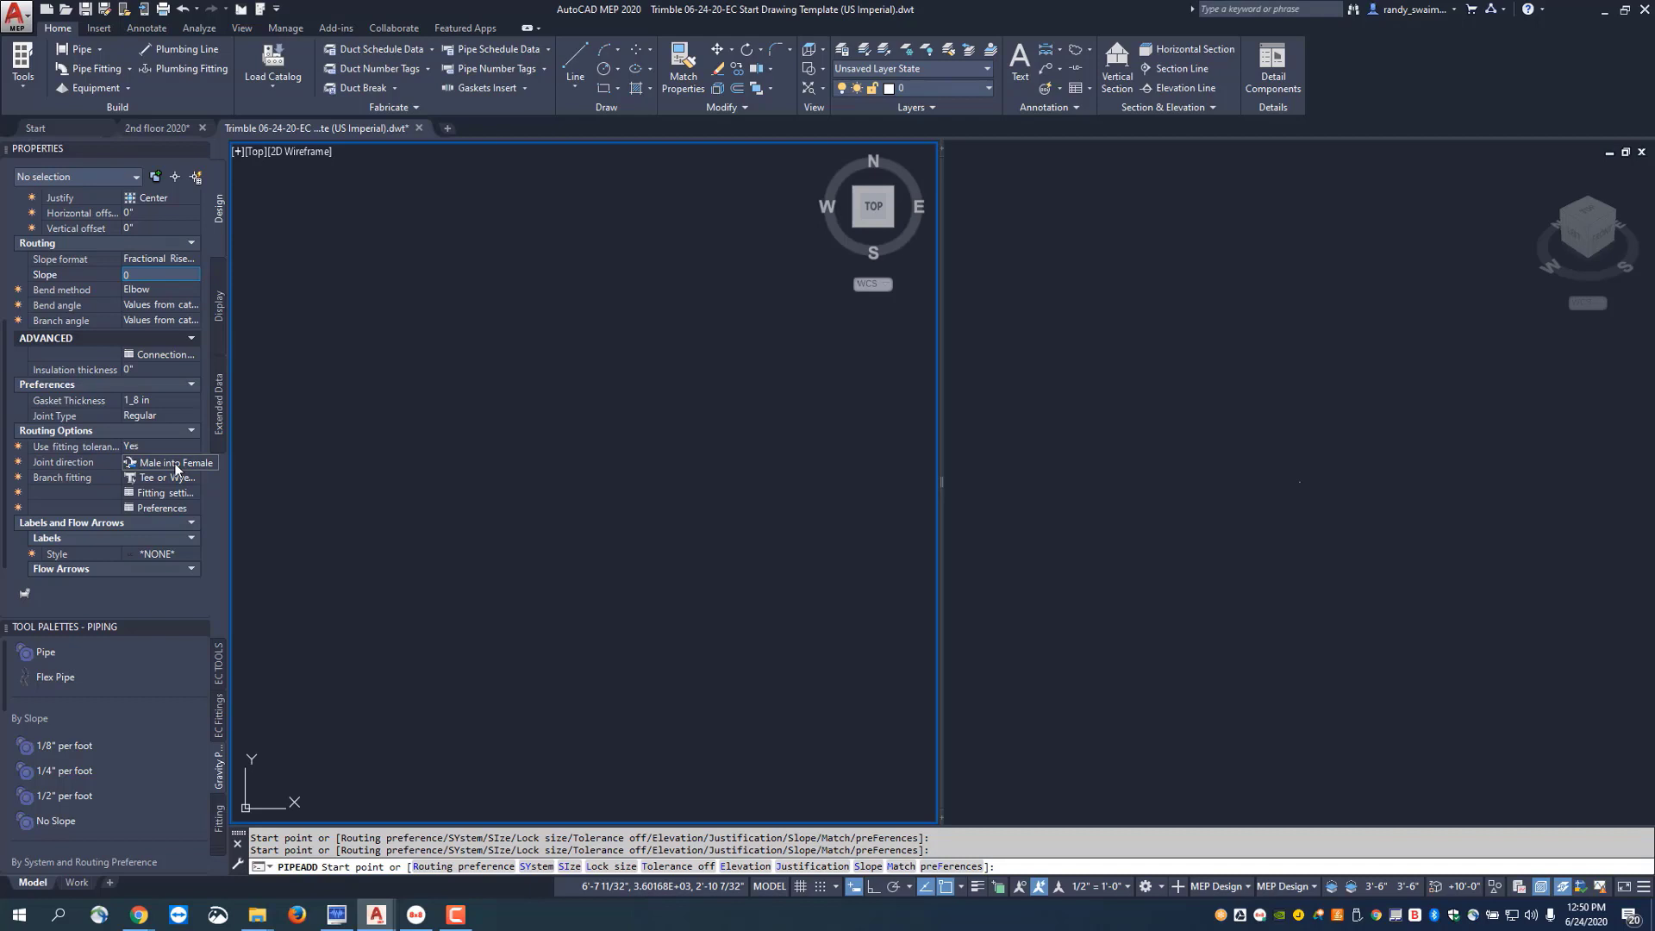
click(188, 478)
click(194, 477)
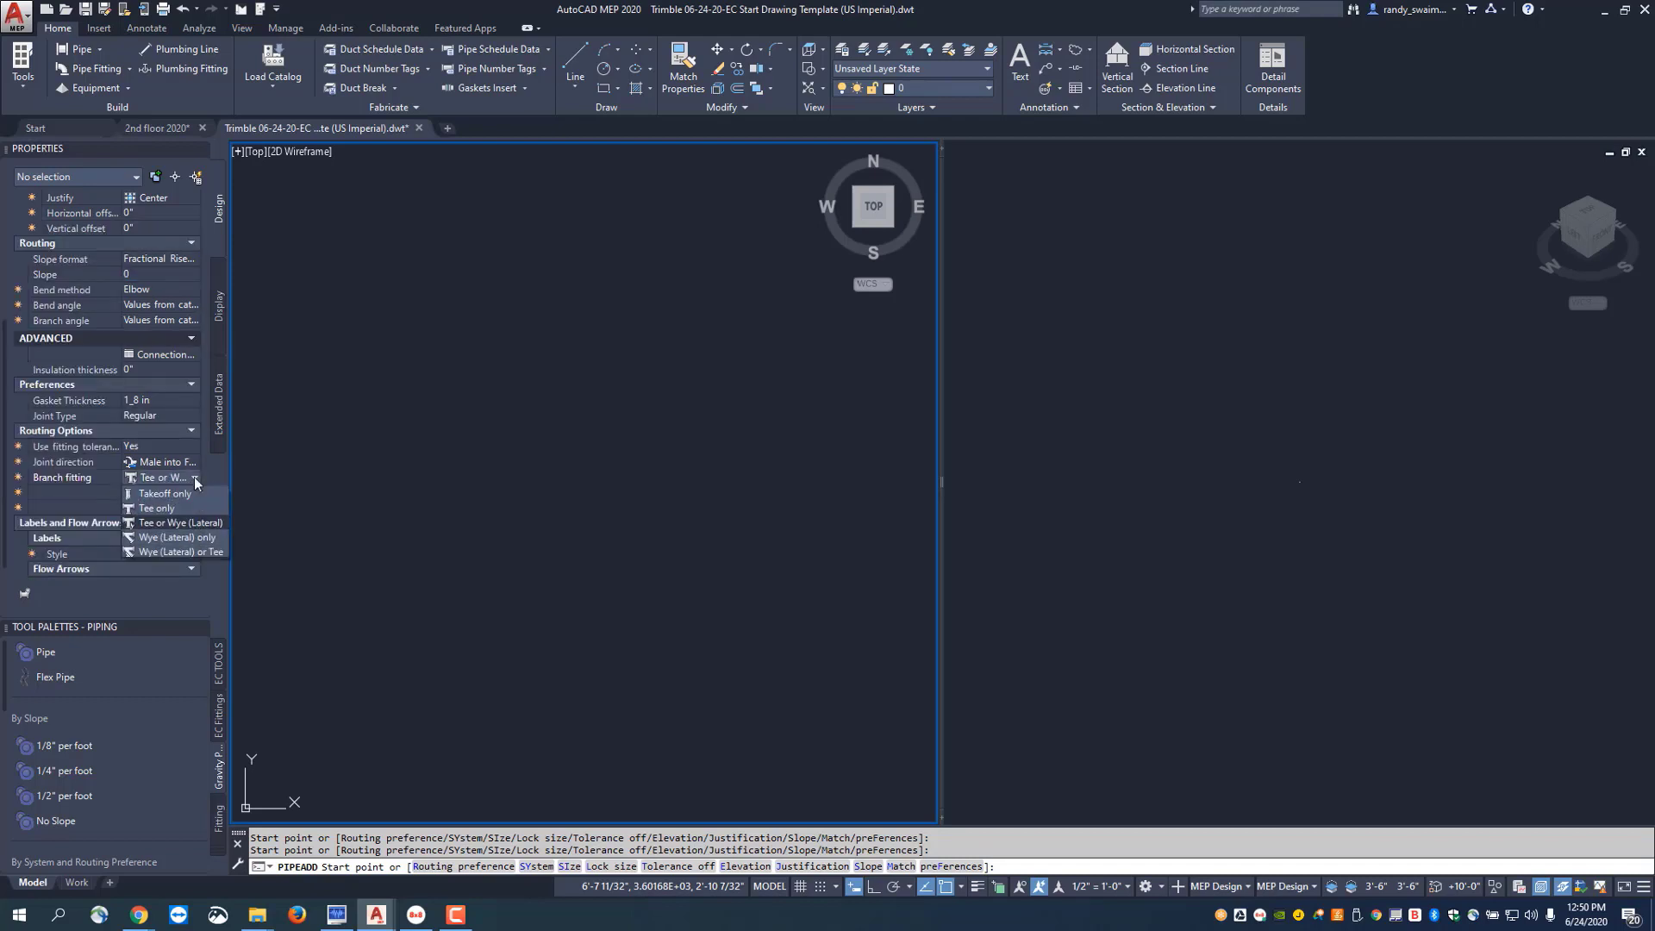
click(164, 508)
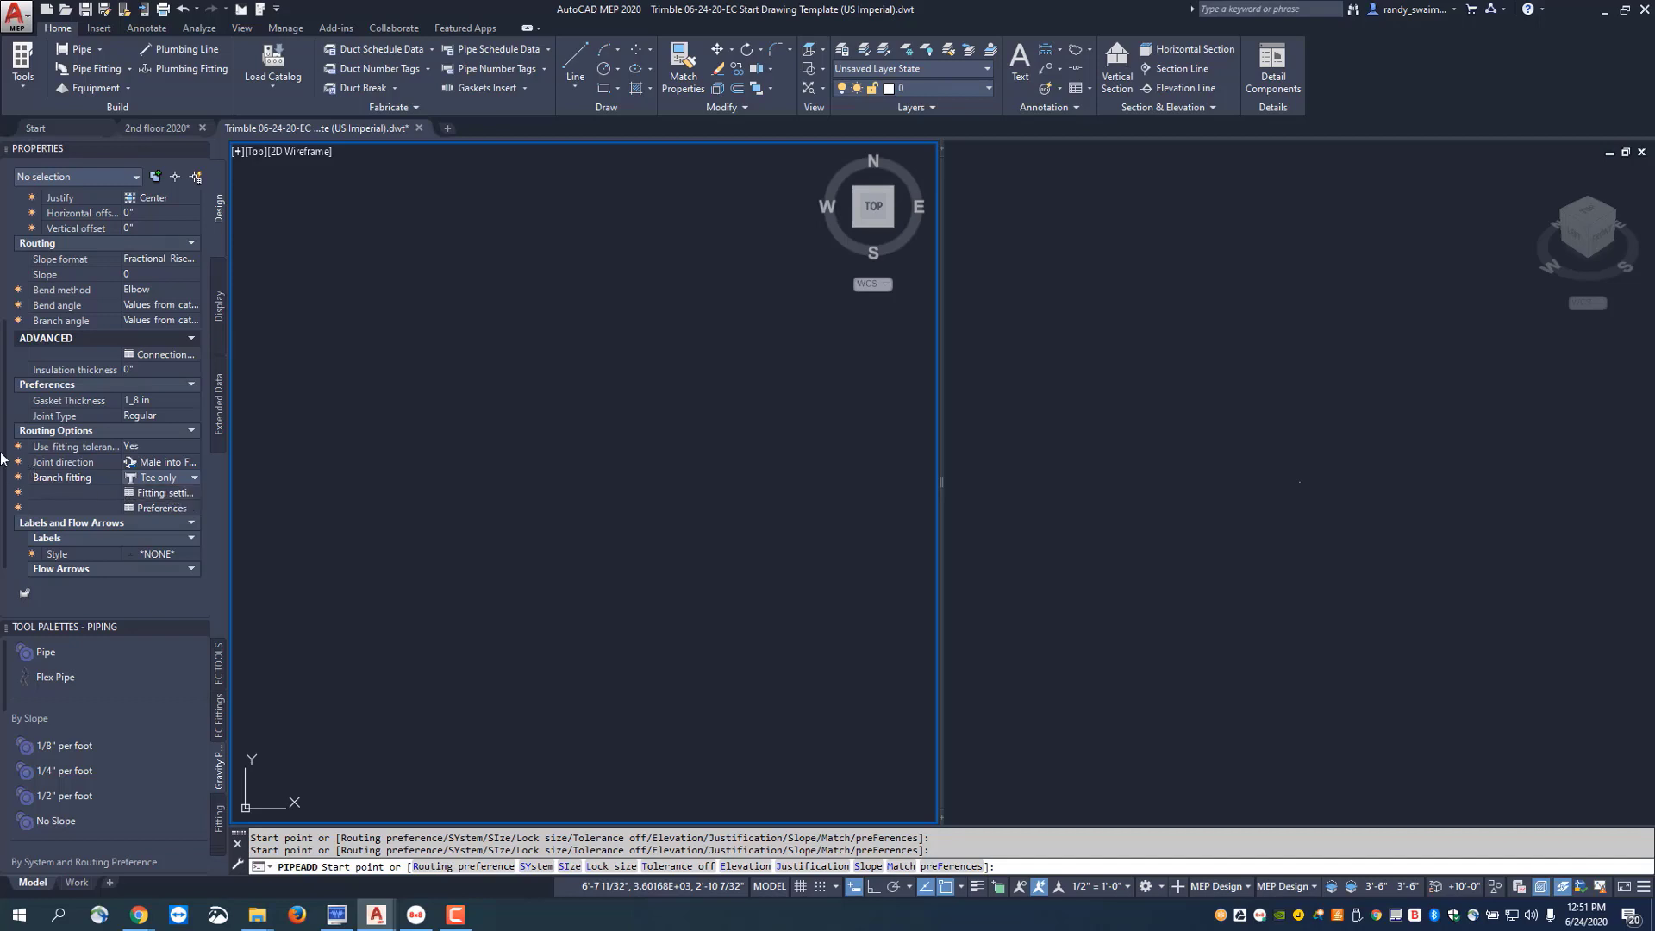
Open the pipe's insulation thickness value for editing.
scroll(2, 456, up, 1)
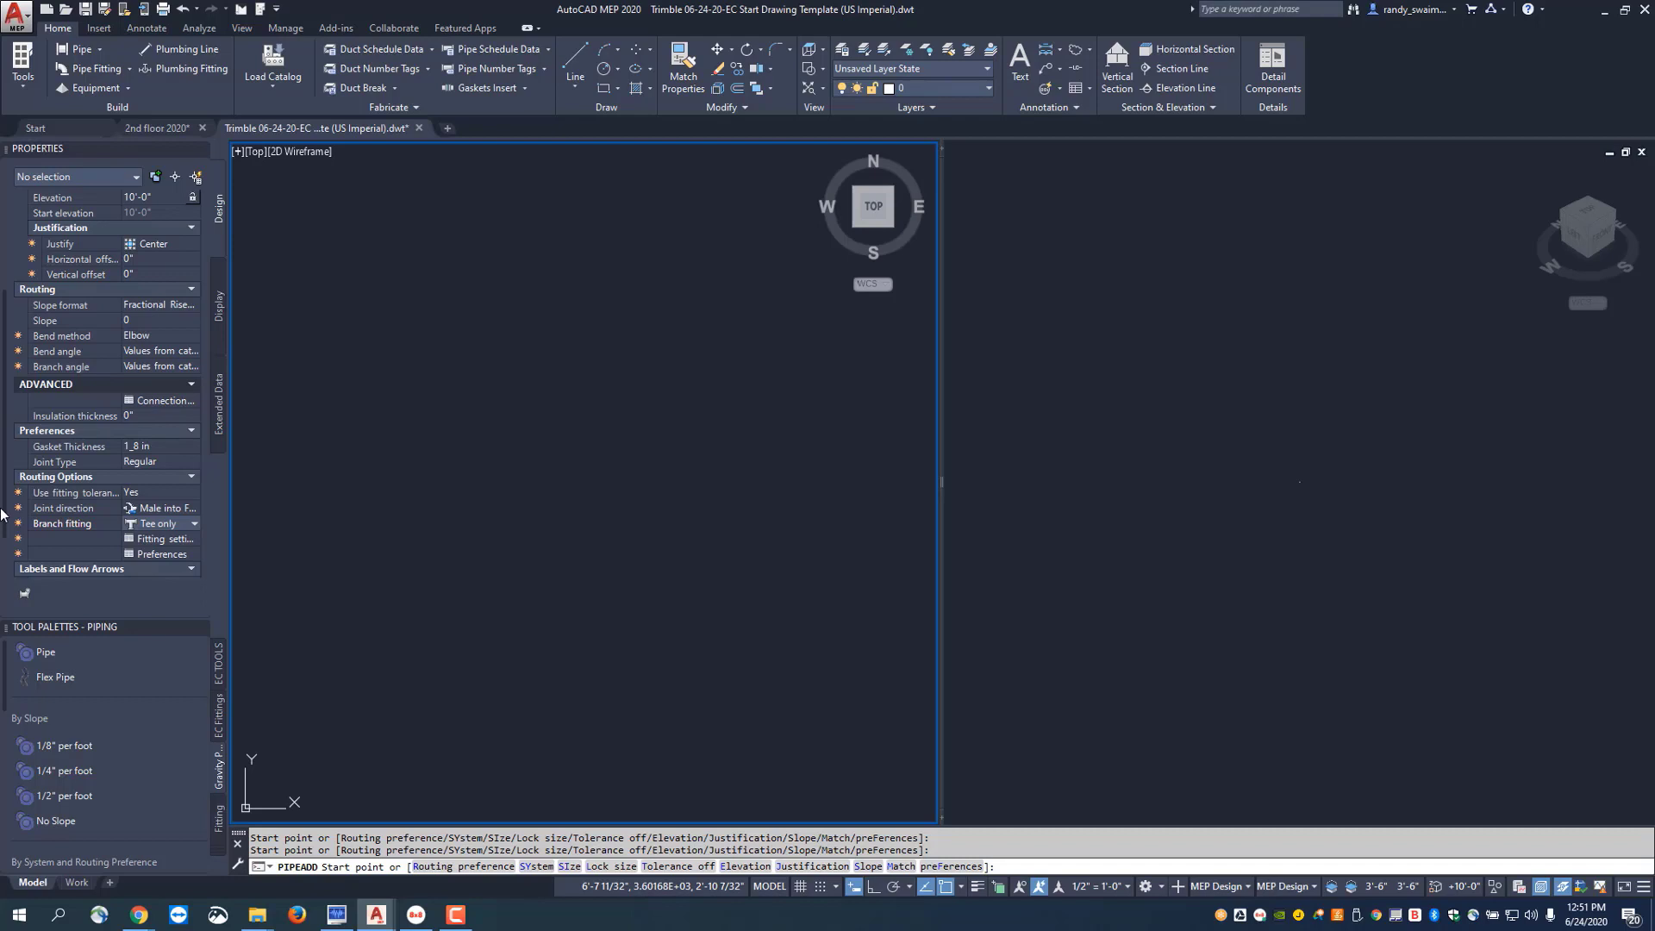
scroll(3, 525, up, 1)
scroll(2, 527, up, 1)
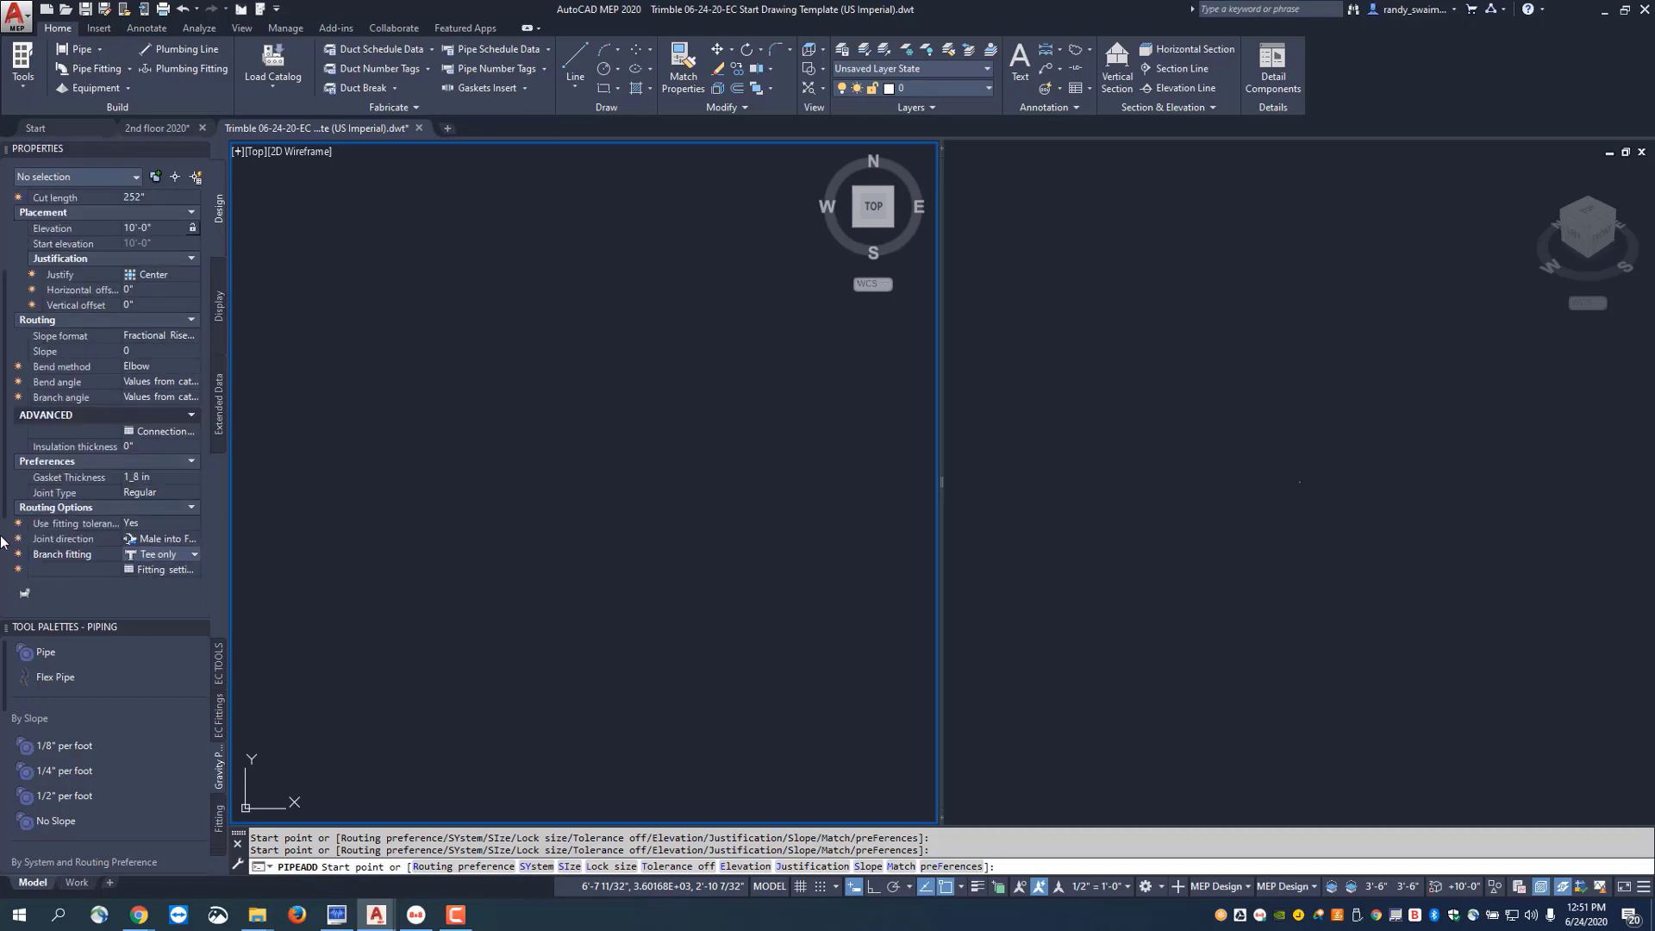
click(142, 445)
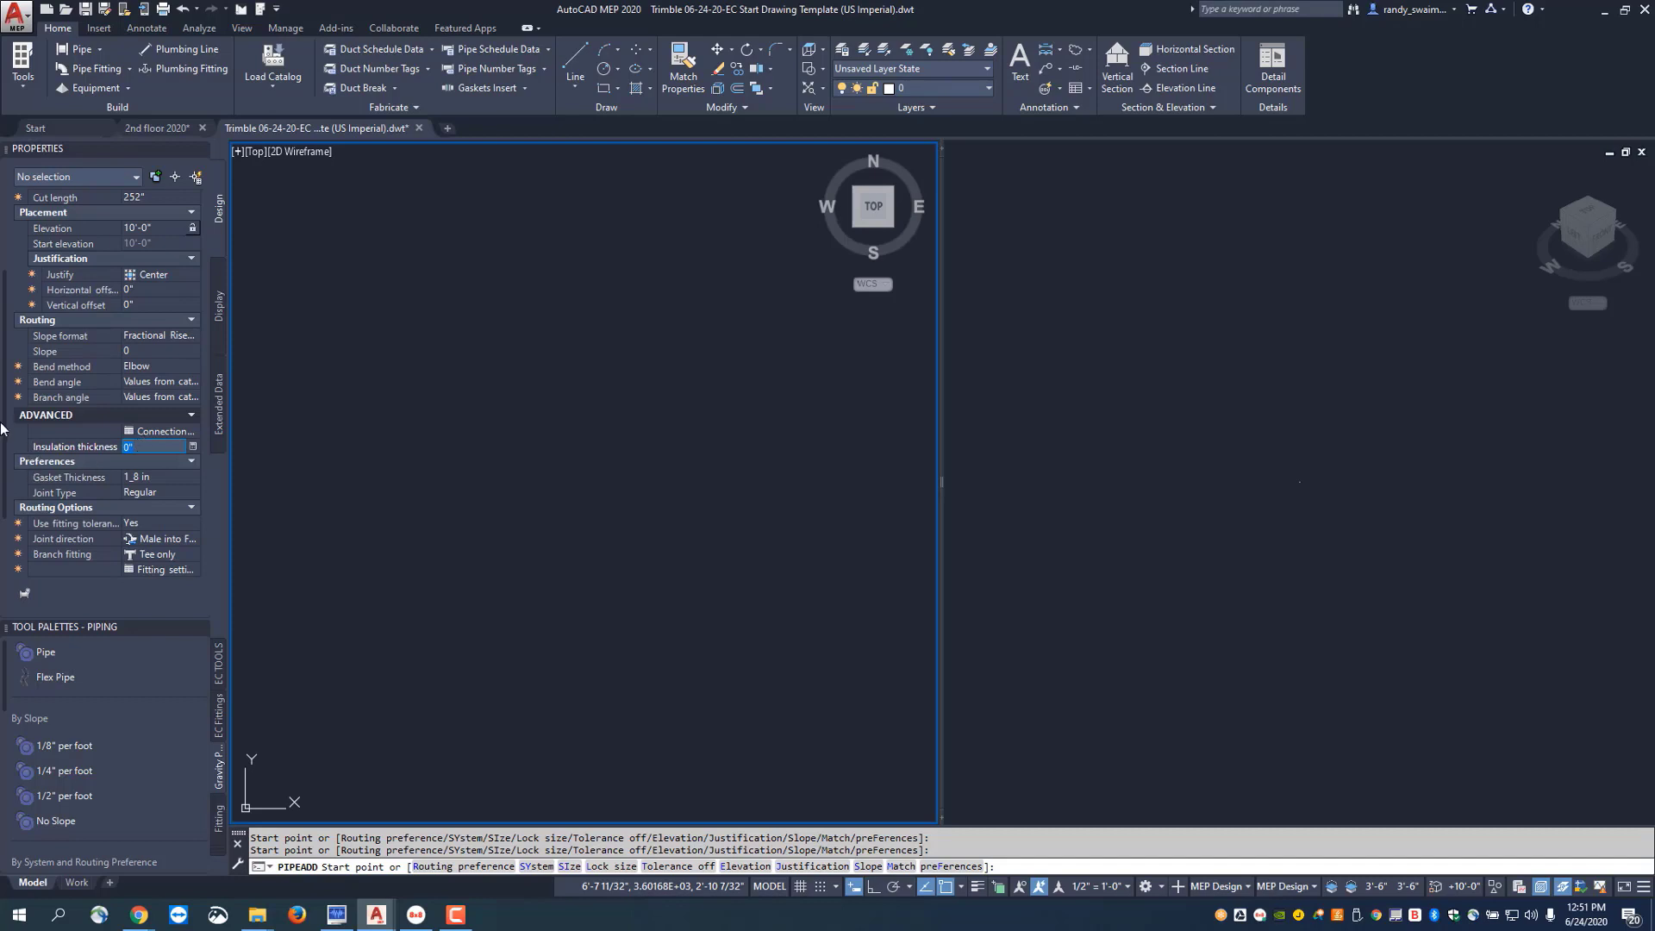
Set the pipe's label style to Standard - Pipe With System Label.
scroll(2, 493, down, 1)
scroll(2, 494, down, 5)
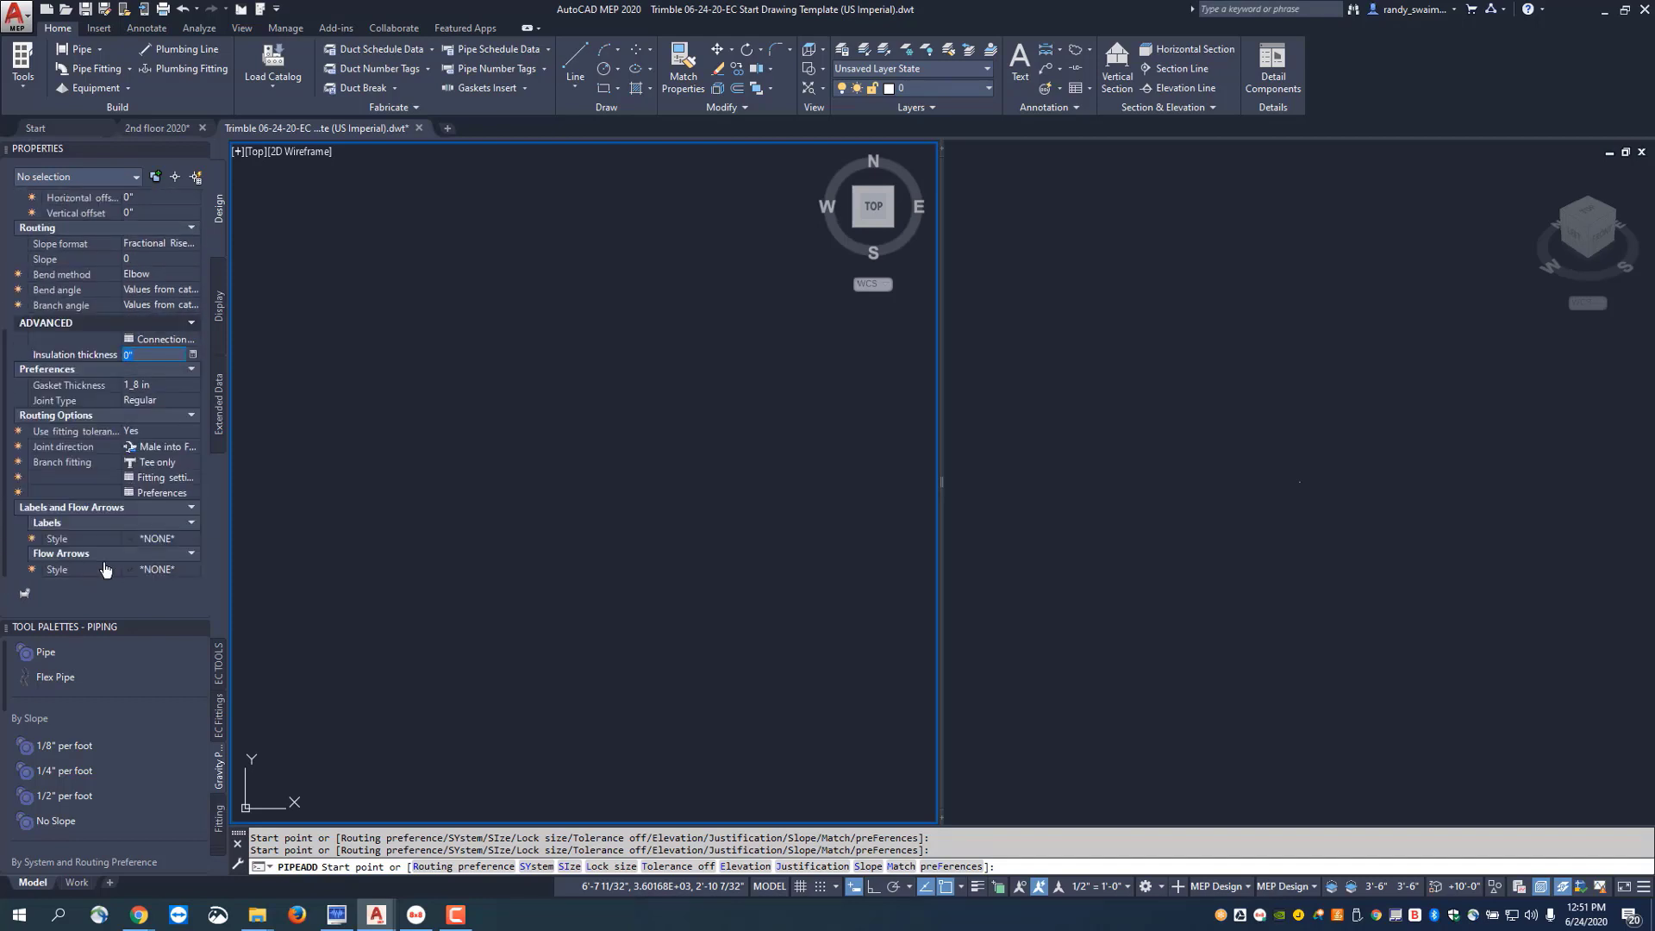
click(190, 536)
click(191, 536)
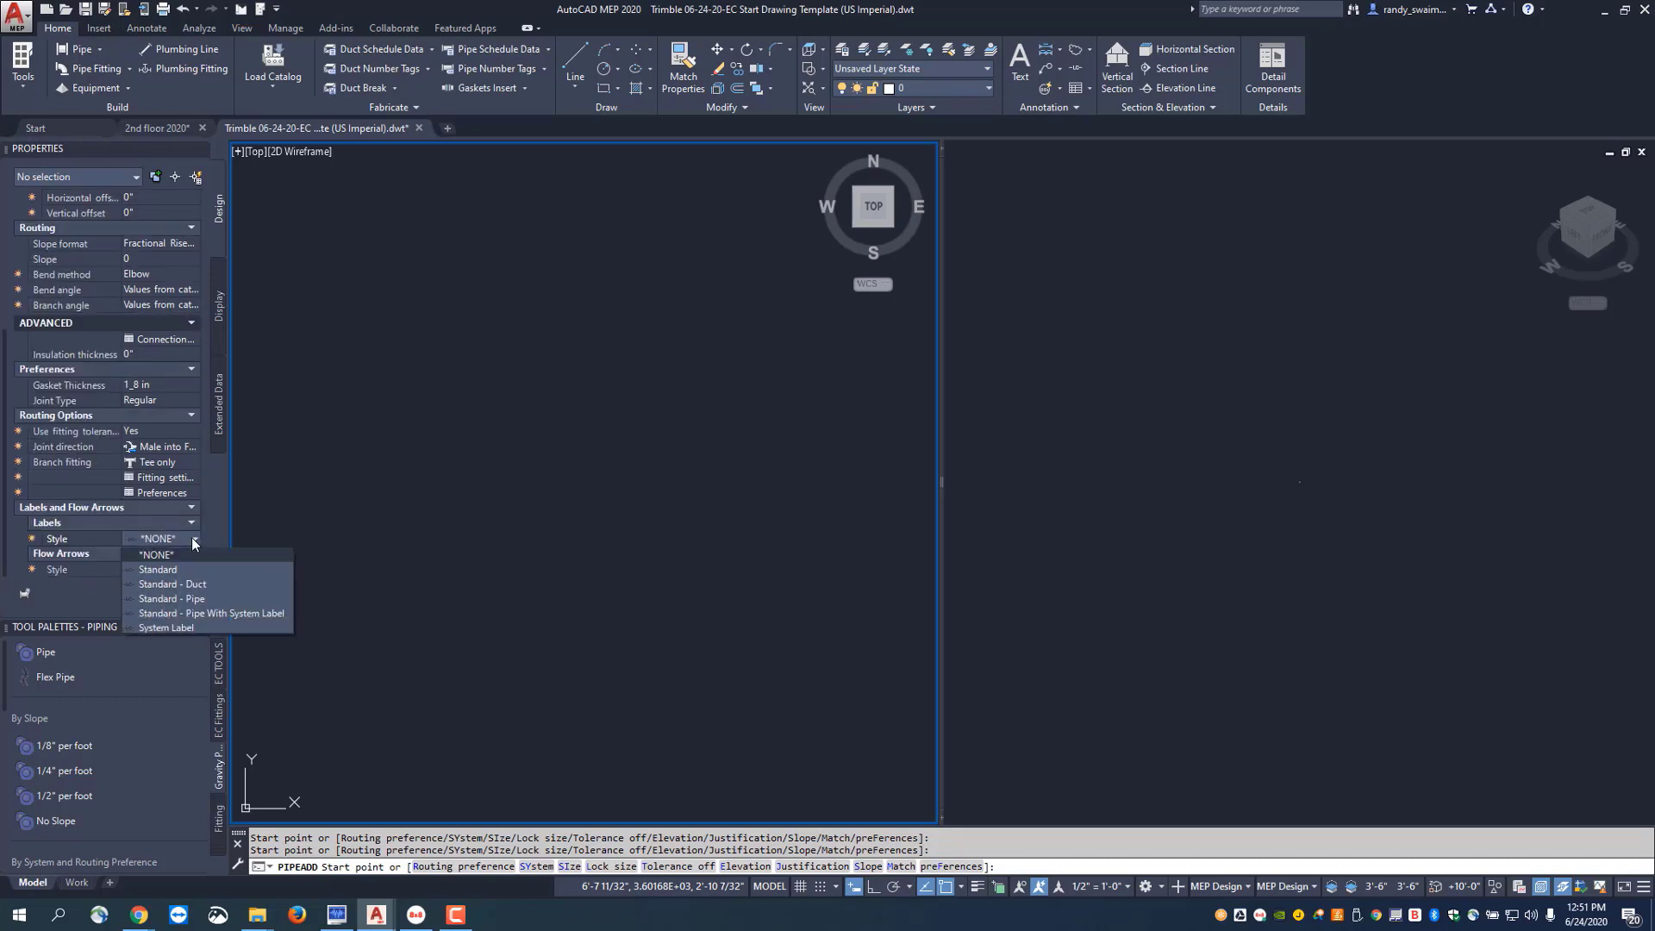
click(189, 612)
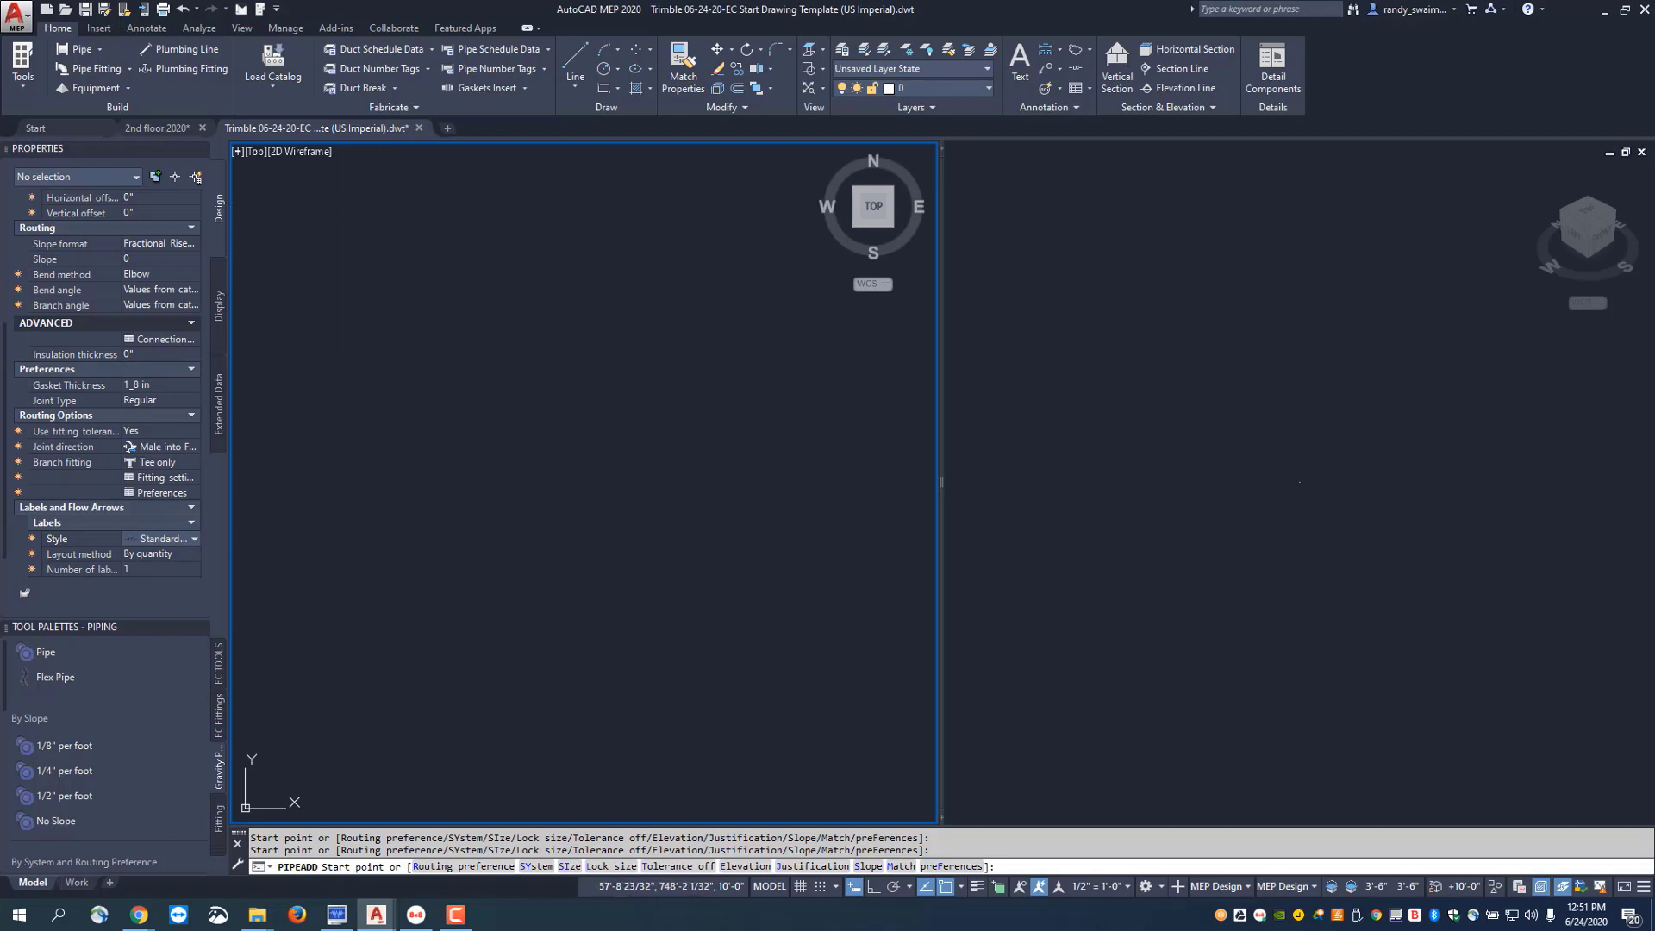
Draw a stepped pipe run in the top view: one leg south, 120 inches east, and a final leg about 18 feet south.
click(348, 204)
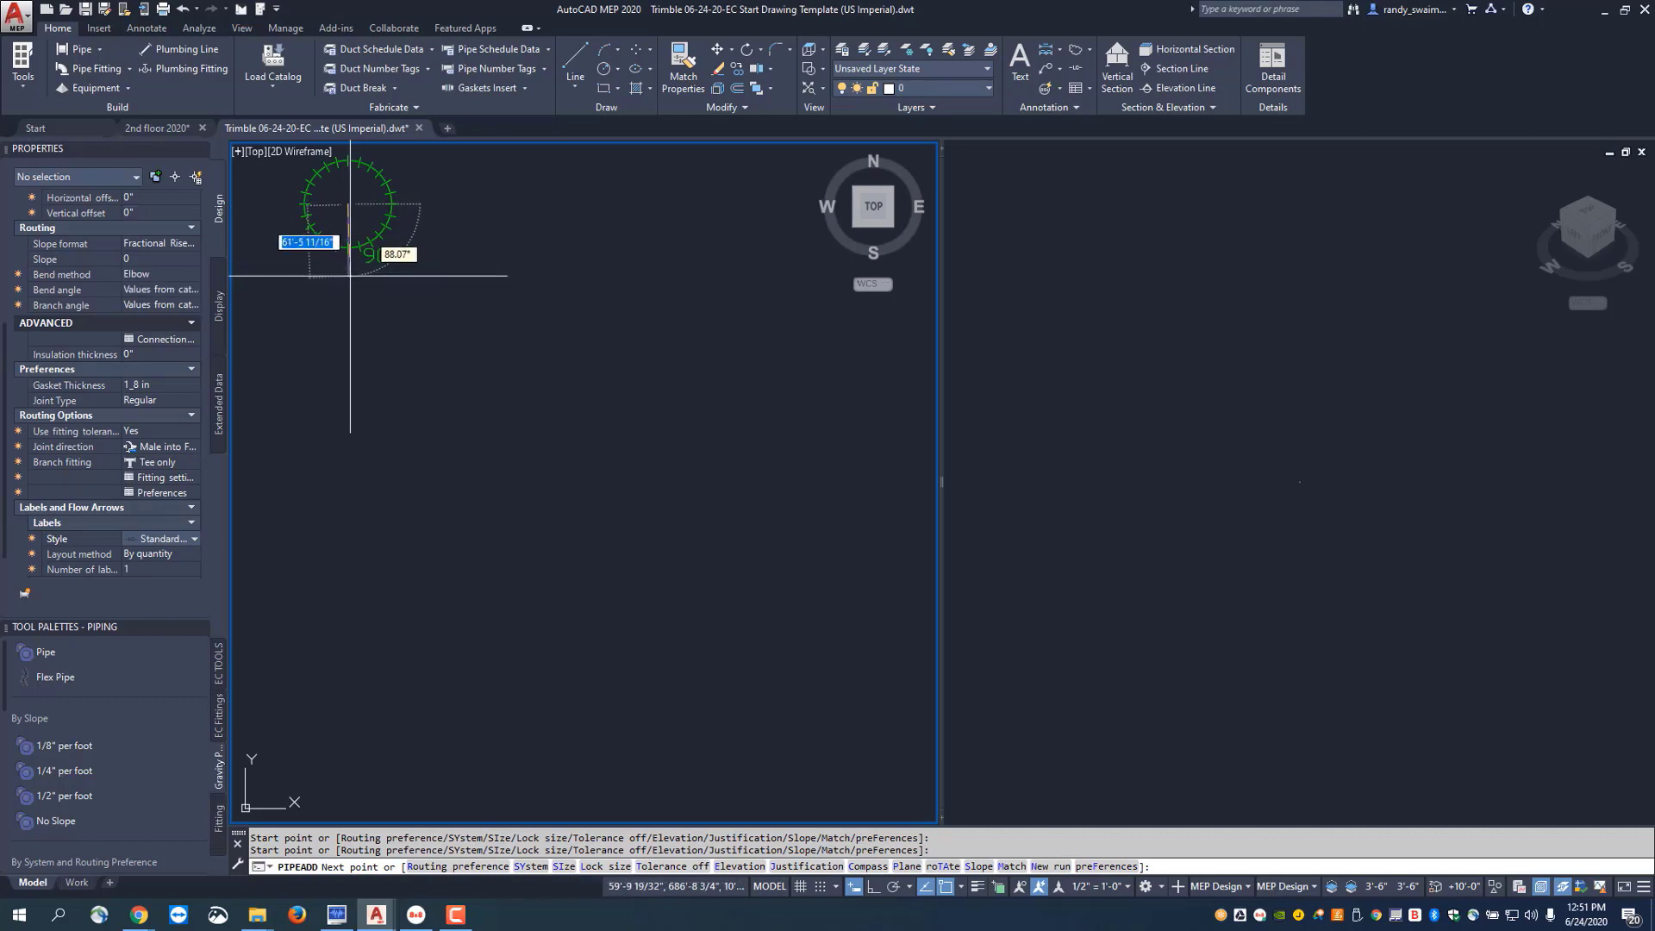
scroll(348, 278, up, 8)
mouse_move(348, 279)
middle_down()
mouse_move(417, 530)
mouse_move(388, 554)
middle_up()
scroll(388, 450, up, 3)
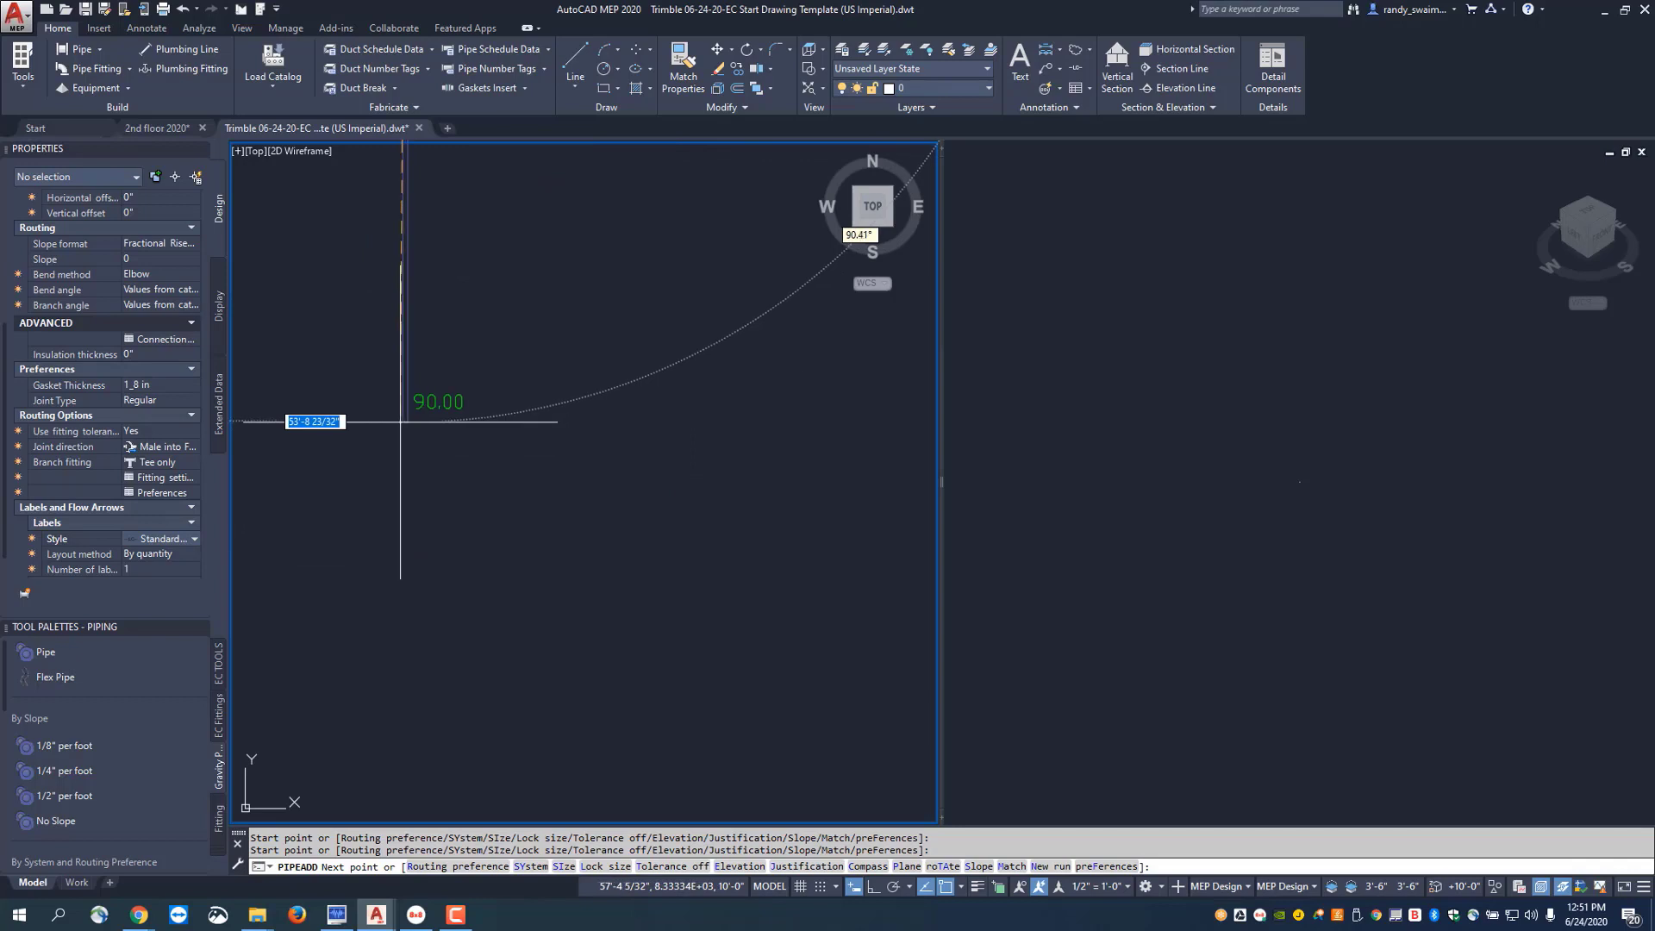
middle_drag(399, 421, 405, 424)
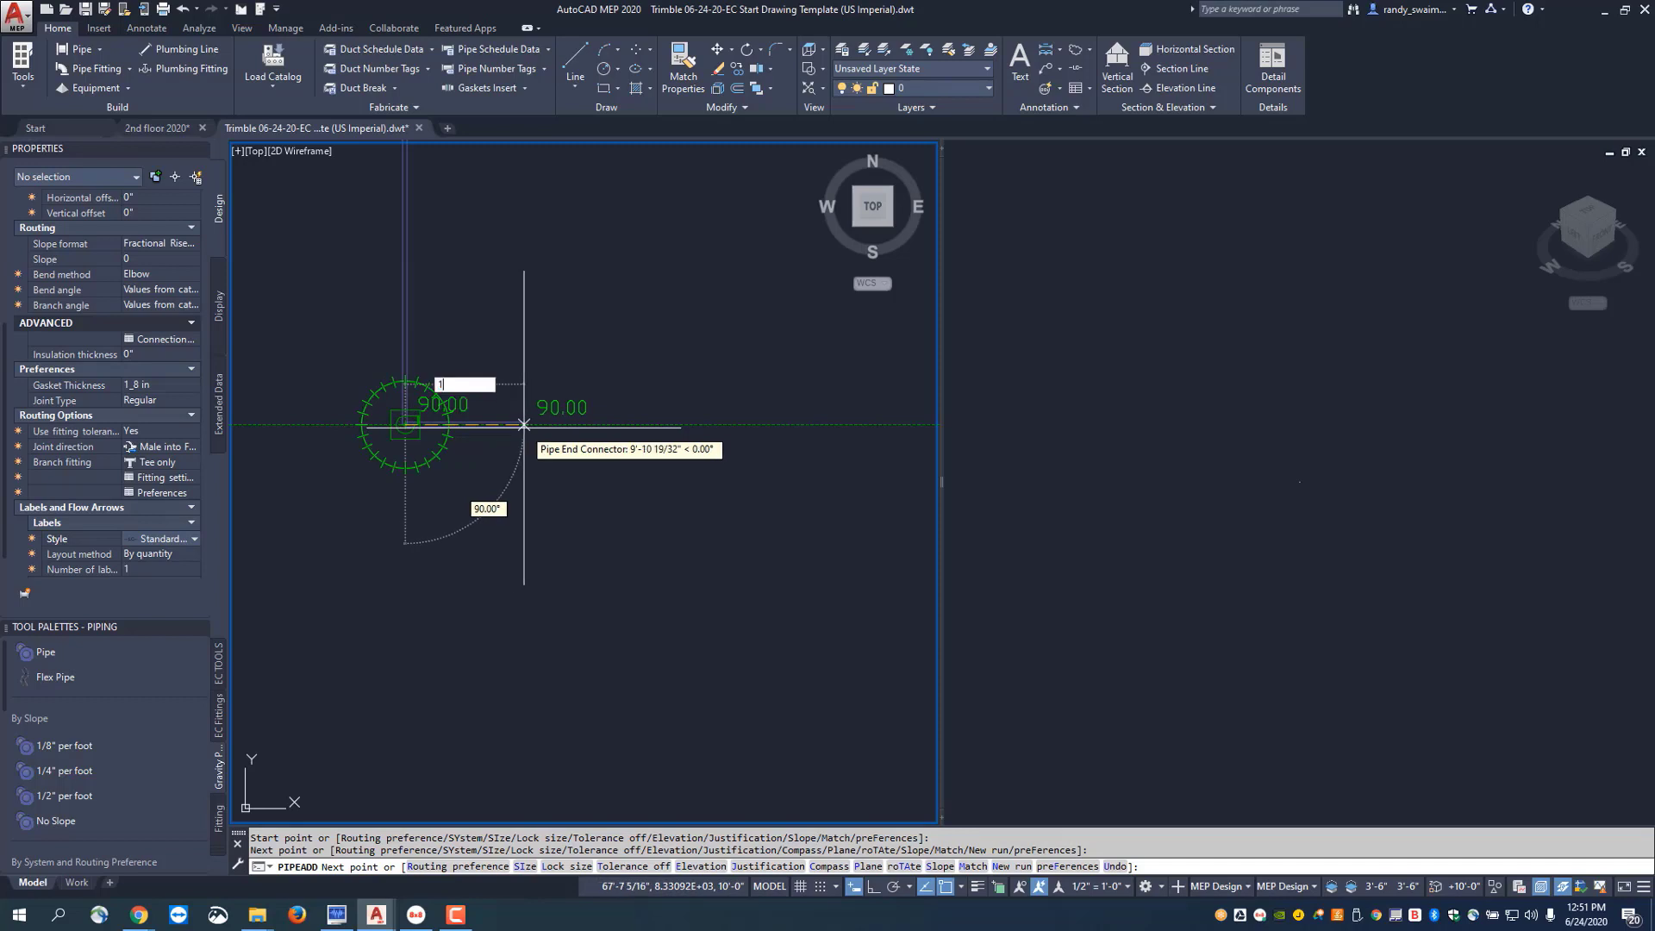
key(Return)
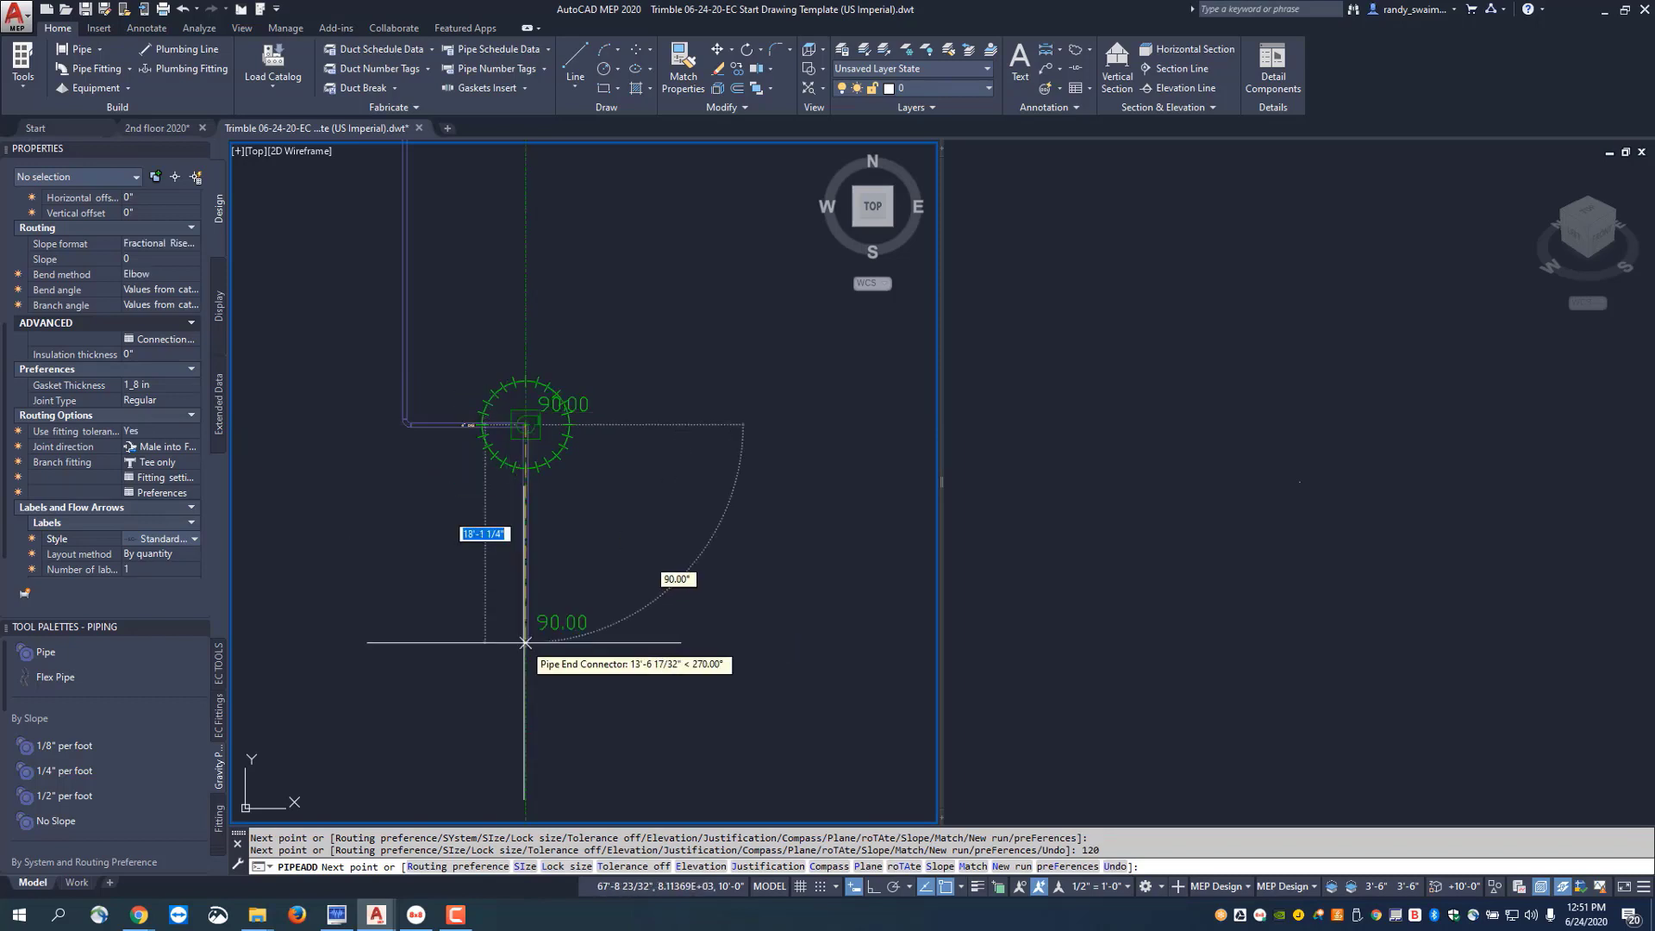
click(530, 647)
right_click(533, 646)
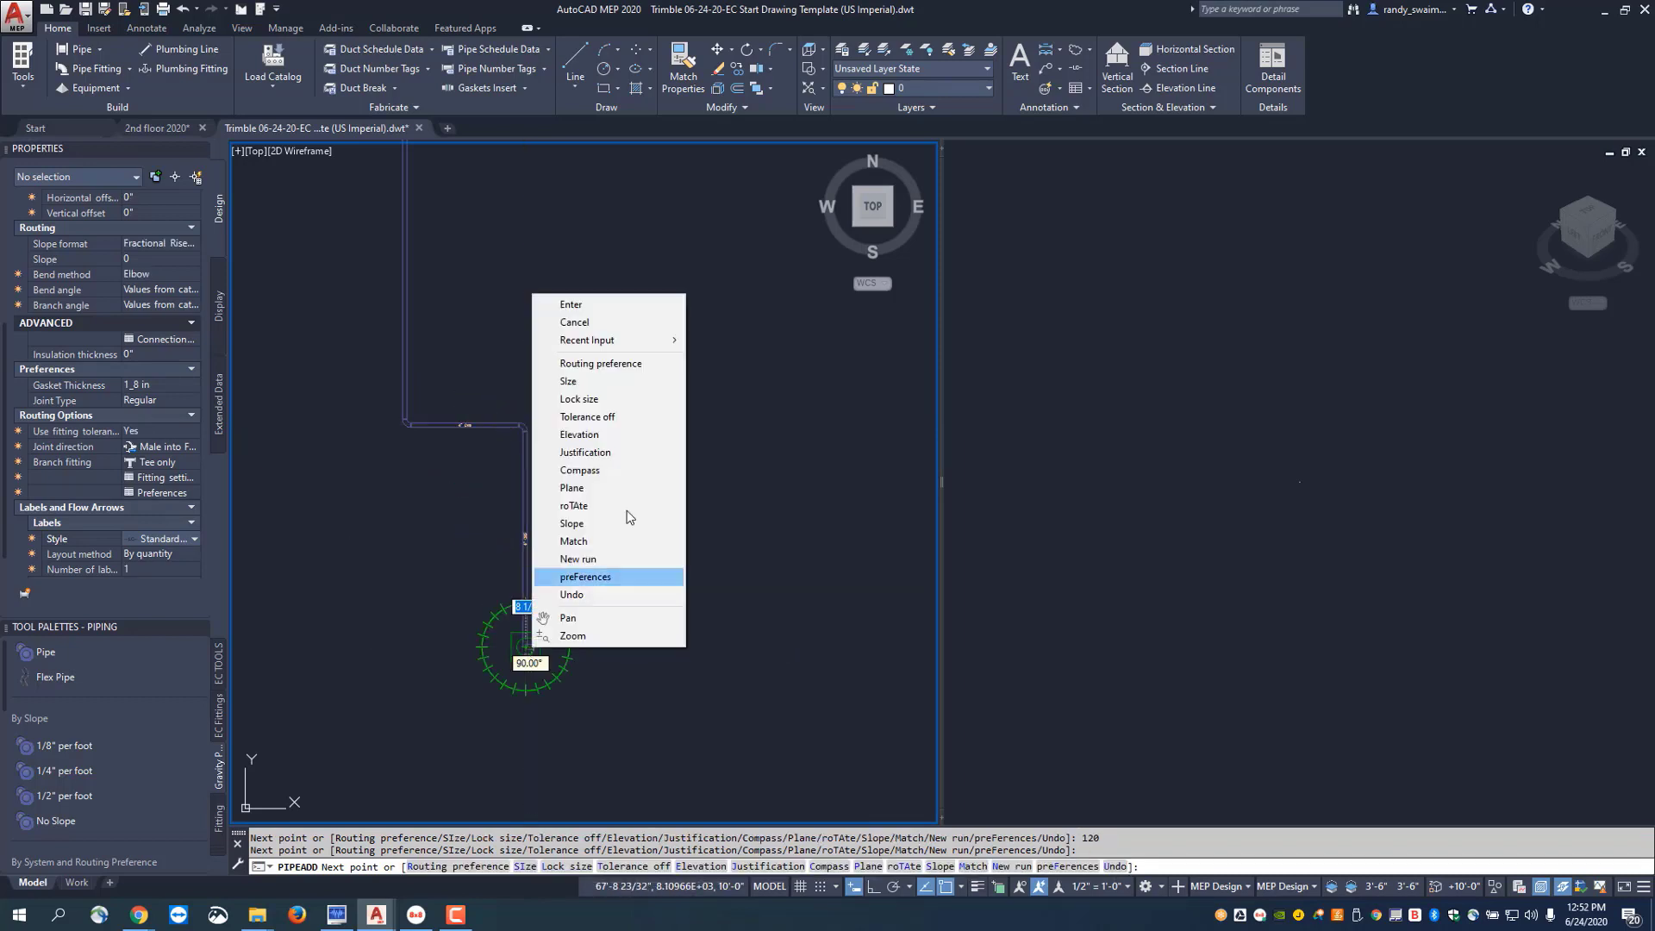
click(565, 305)
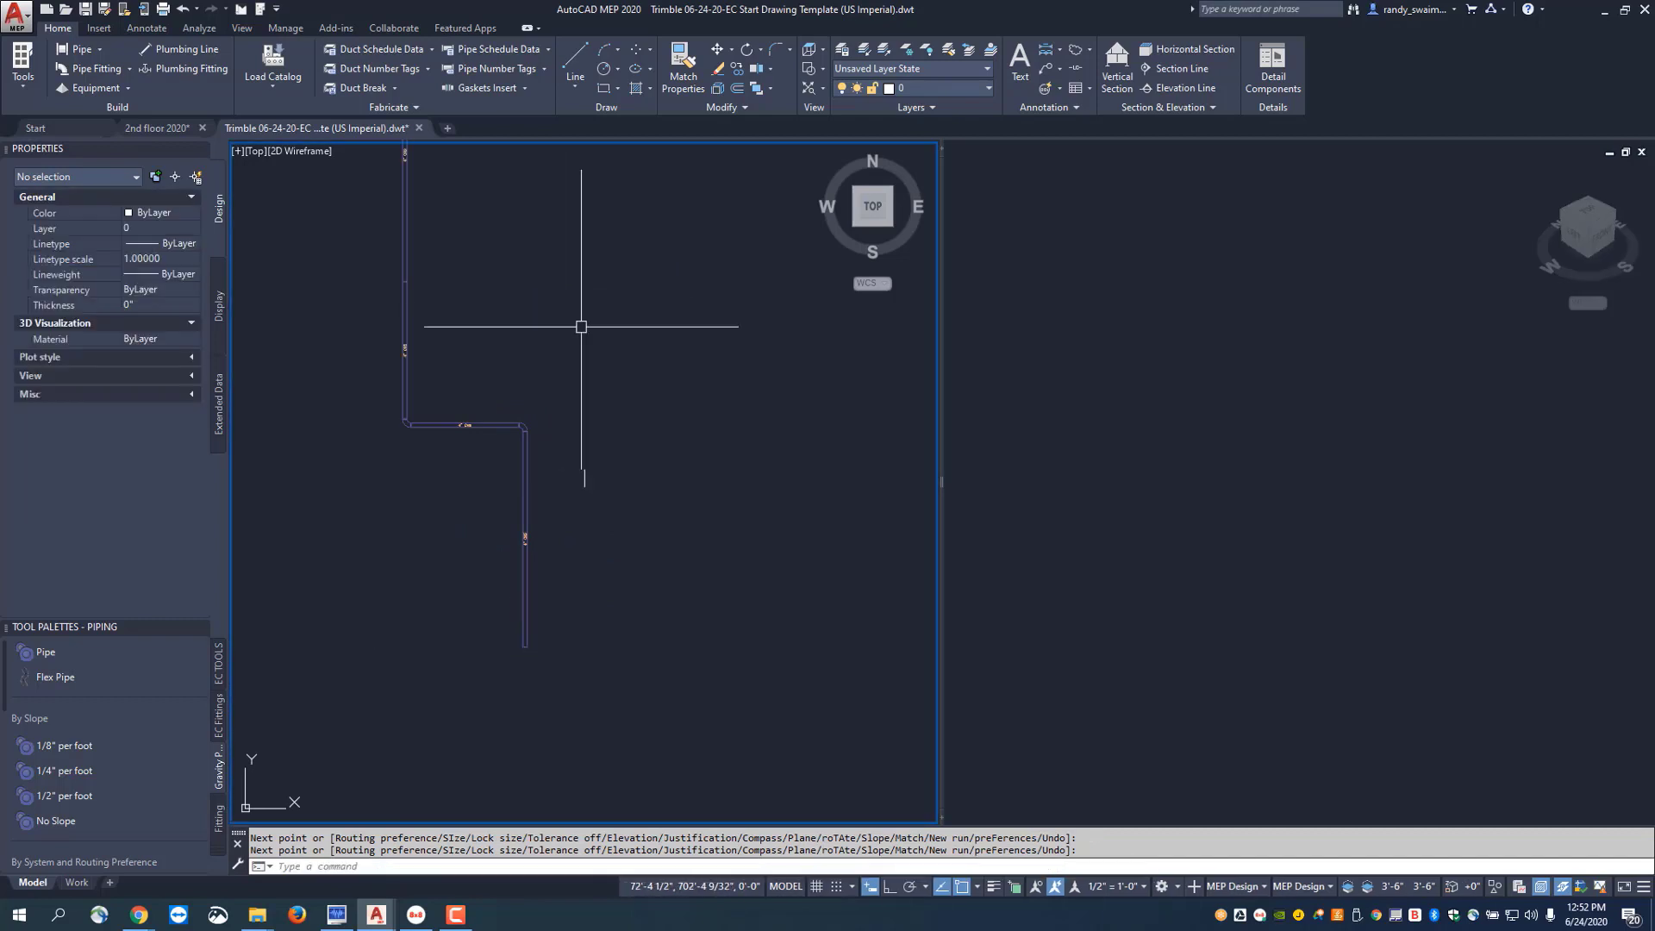
Examine the pipe labels and the properties of the run's final north-south pipe.
scroll(630, 498, up, 5)
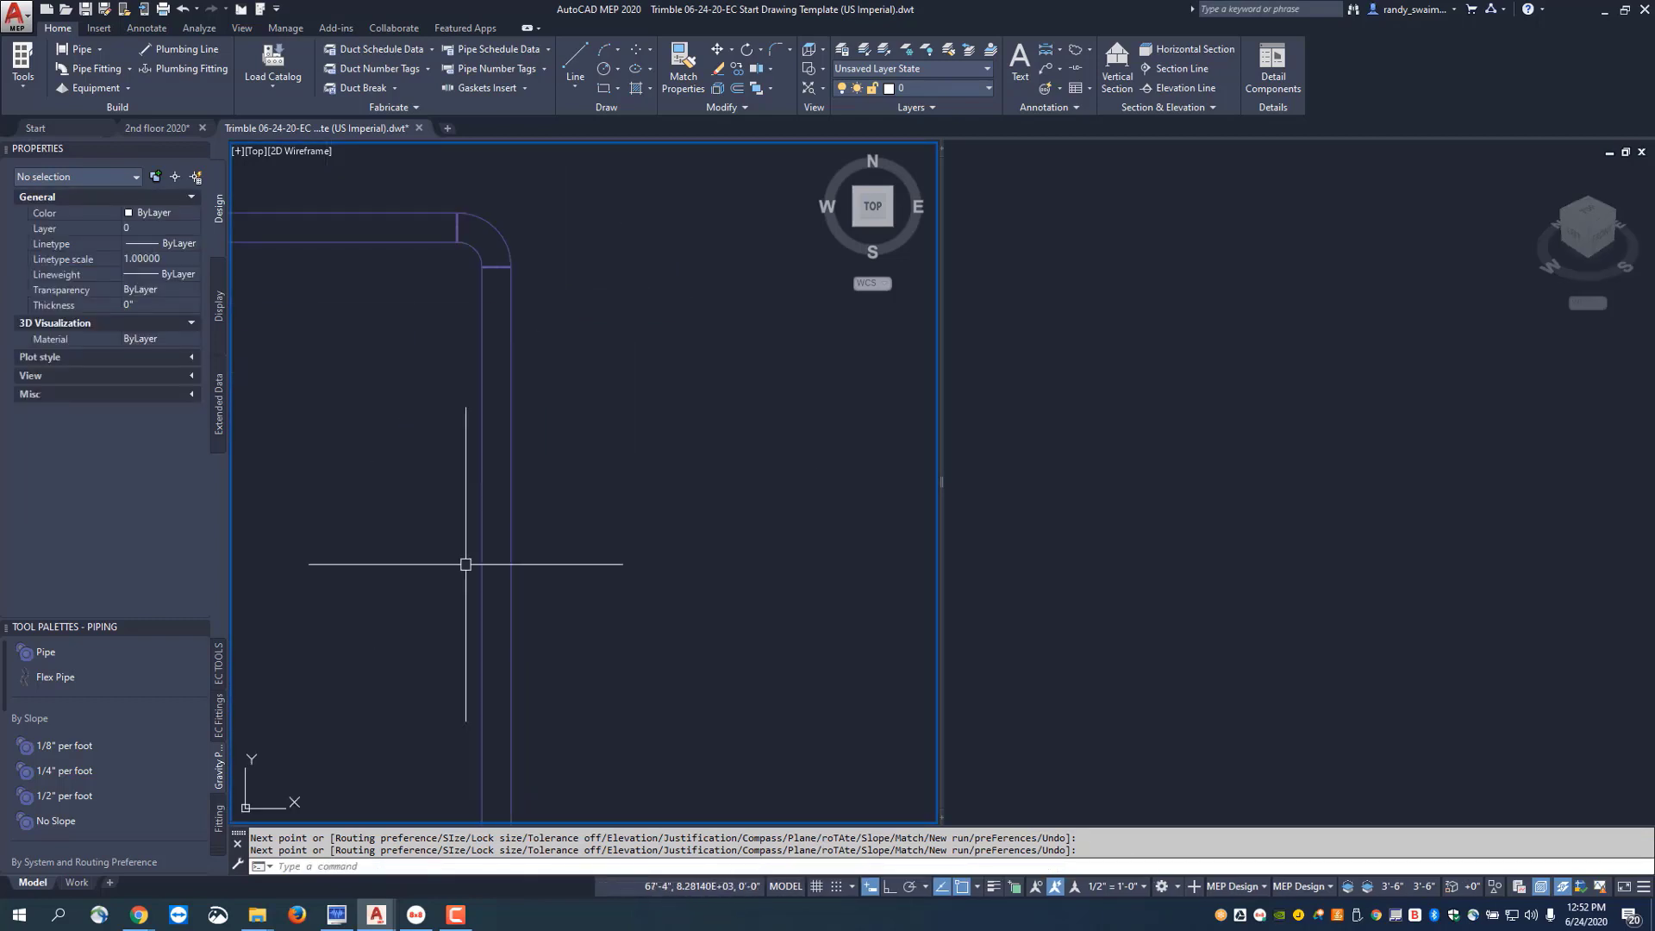
mouse_move(498, 552)
middle_down()
mouse_move(573, 483)
mouse_move(602, 296)
mouse_move(532, 345)
middle_up()
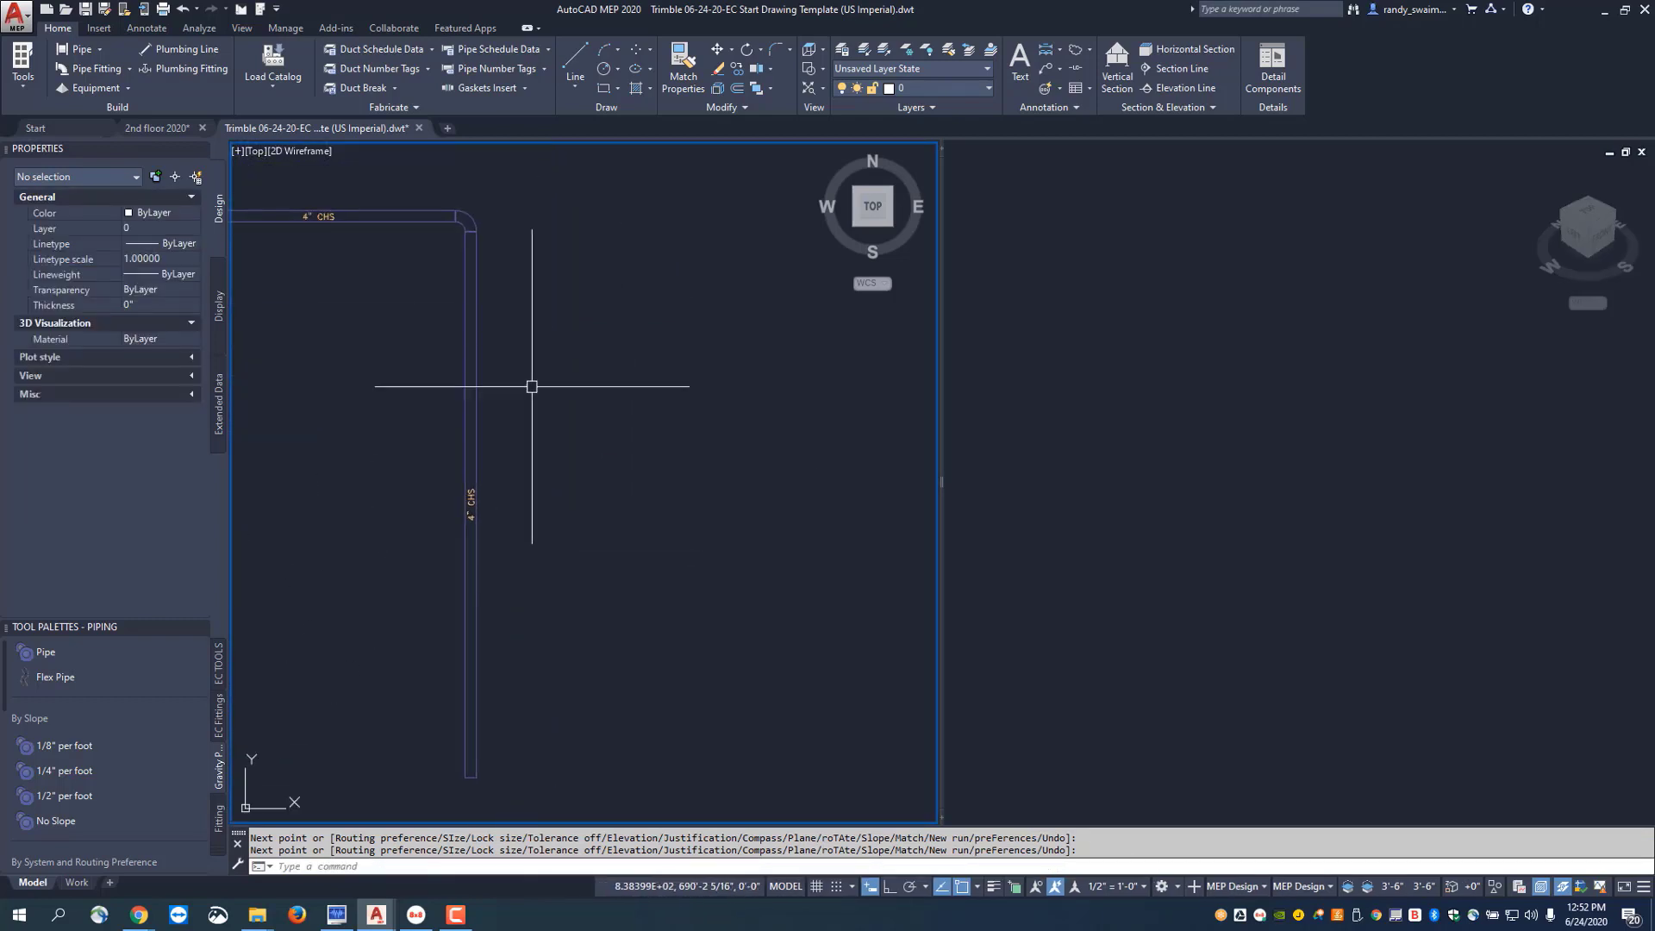
click(477, 404)
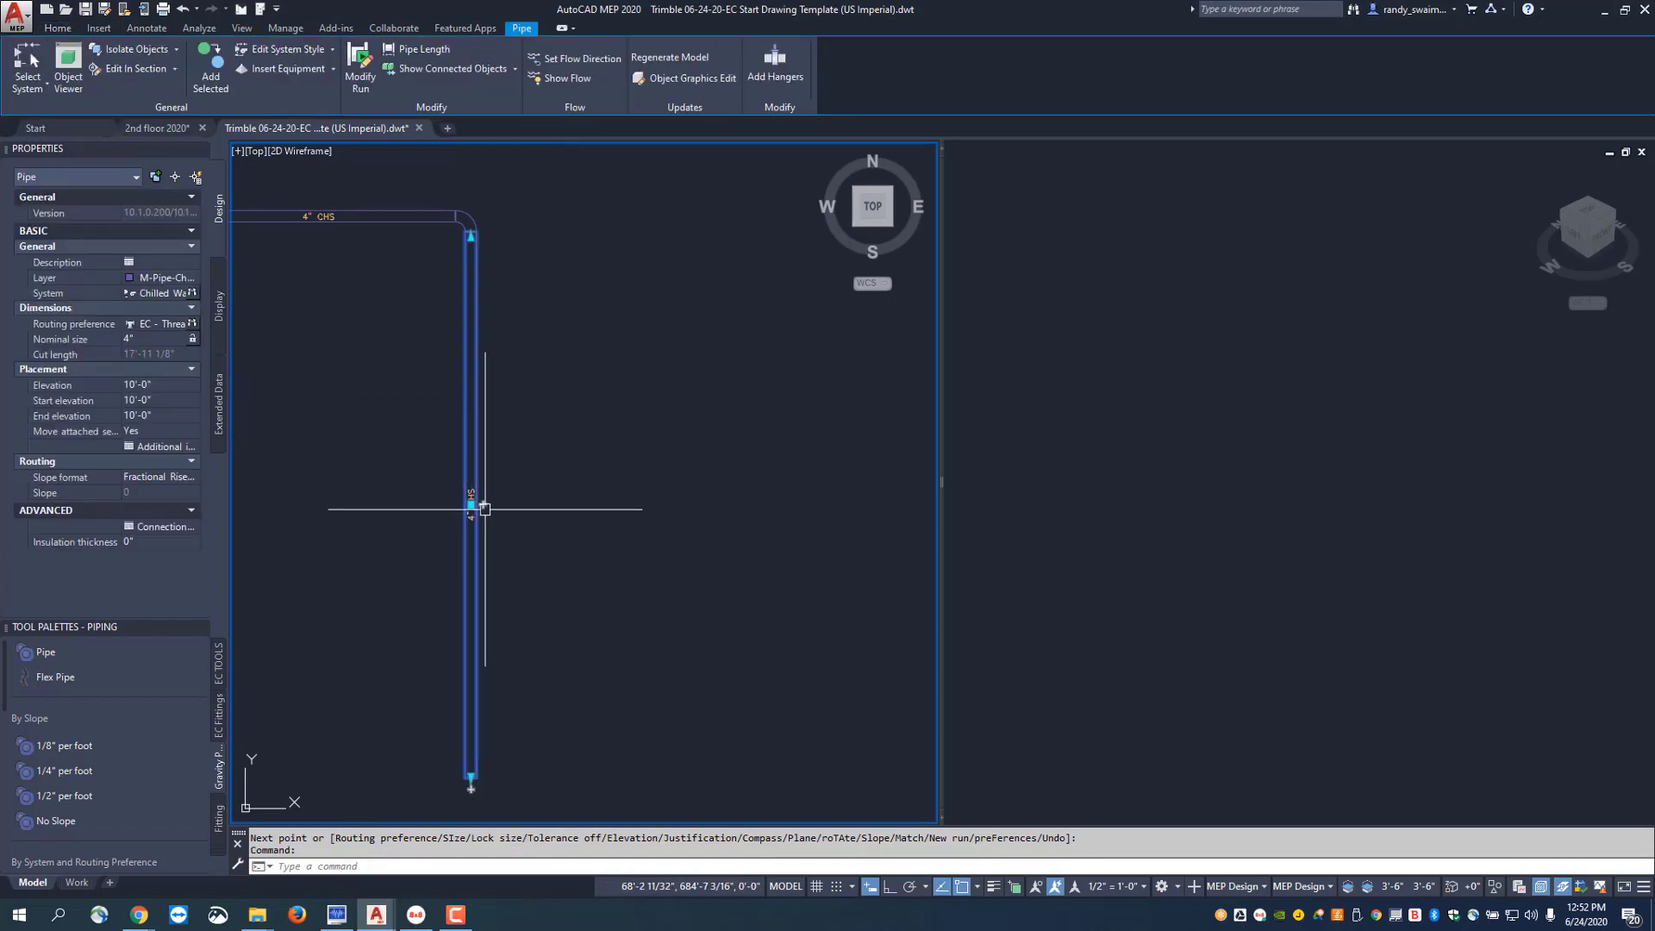
key(Escape)
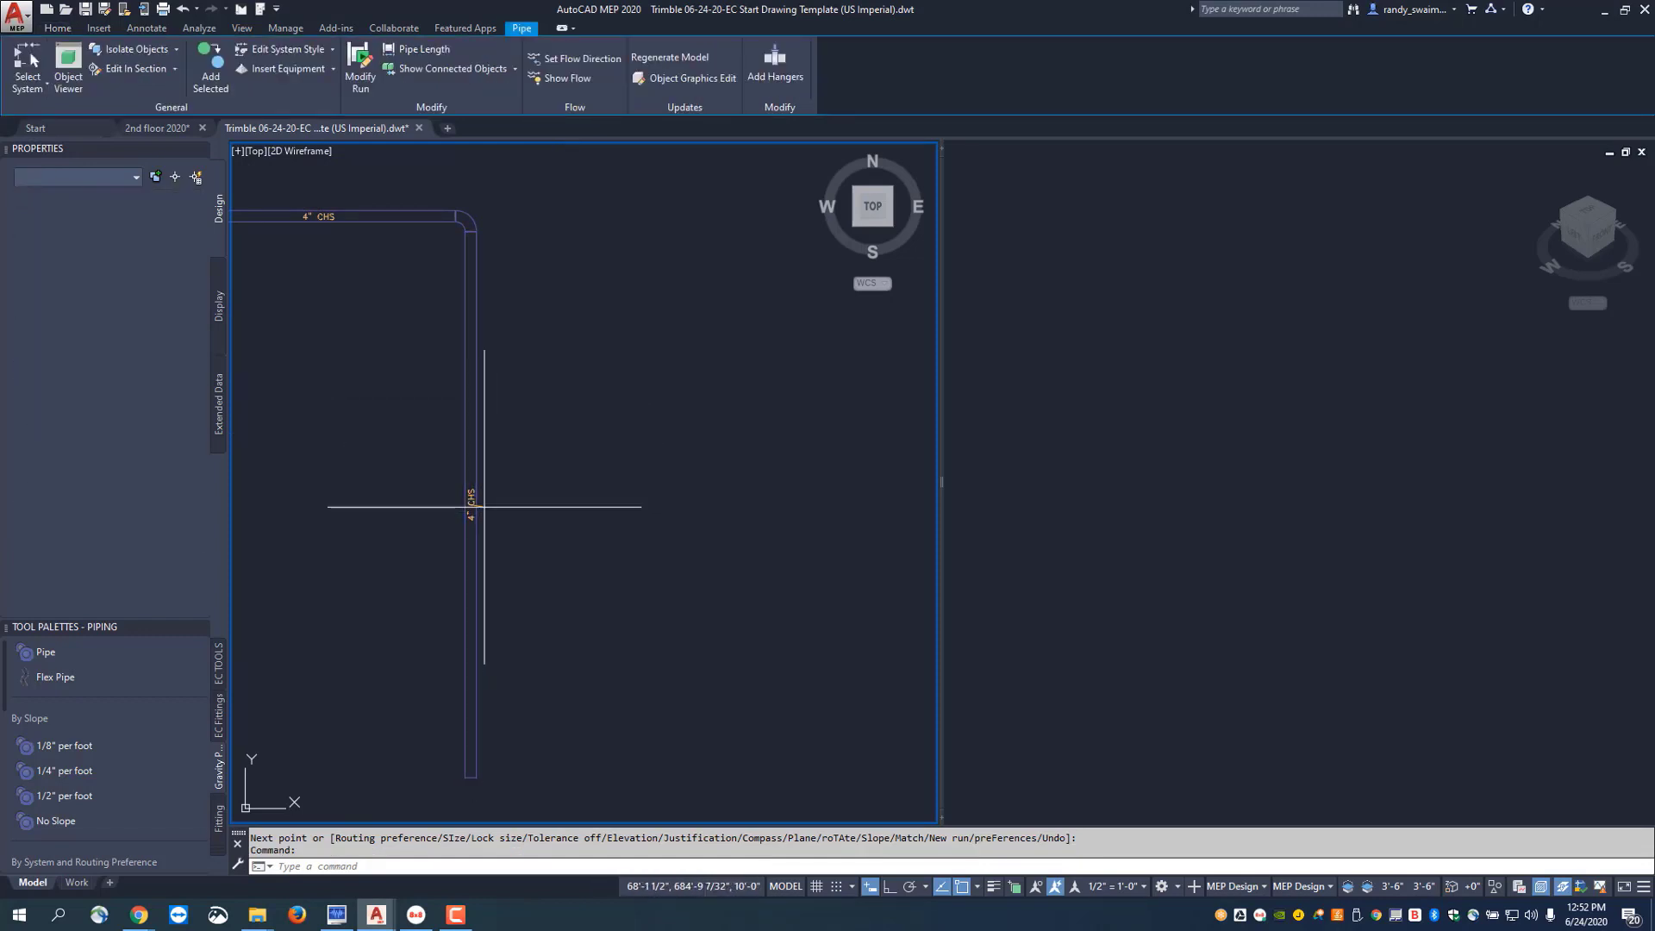
Draw a branch pipe from the midpoint of the final north-south pipe, heading east and ending with a leg south.
key(Return)
click(473, 504)
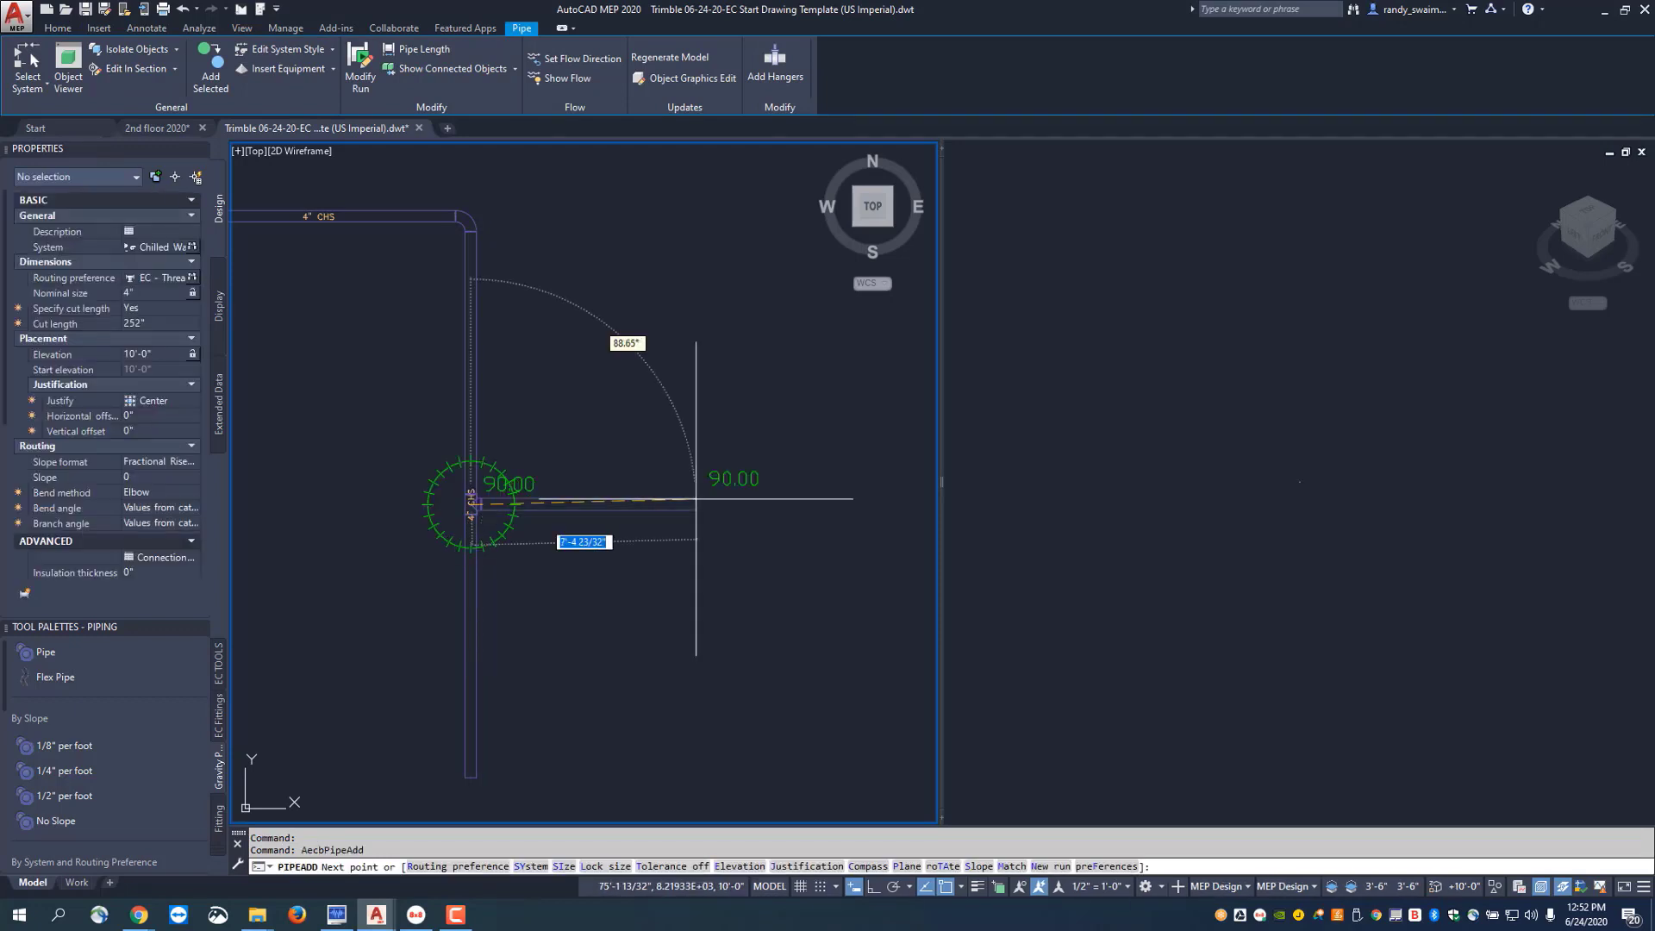
click(775, 505)
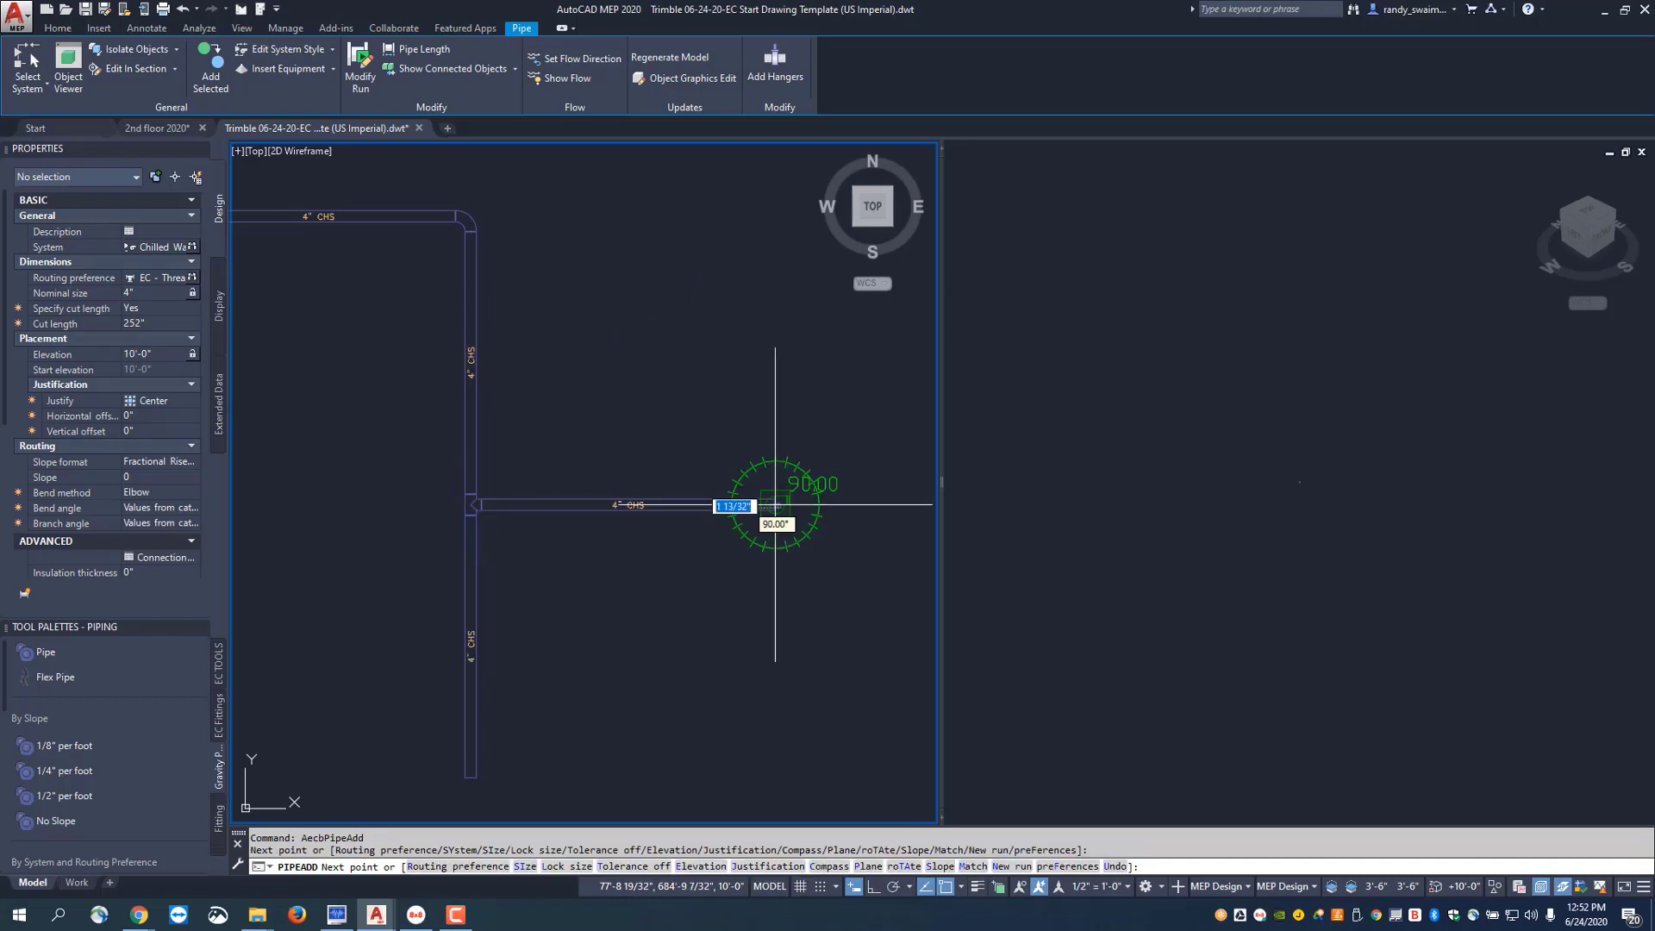
click(774, 661)
right_click(774, 664)
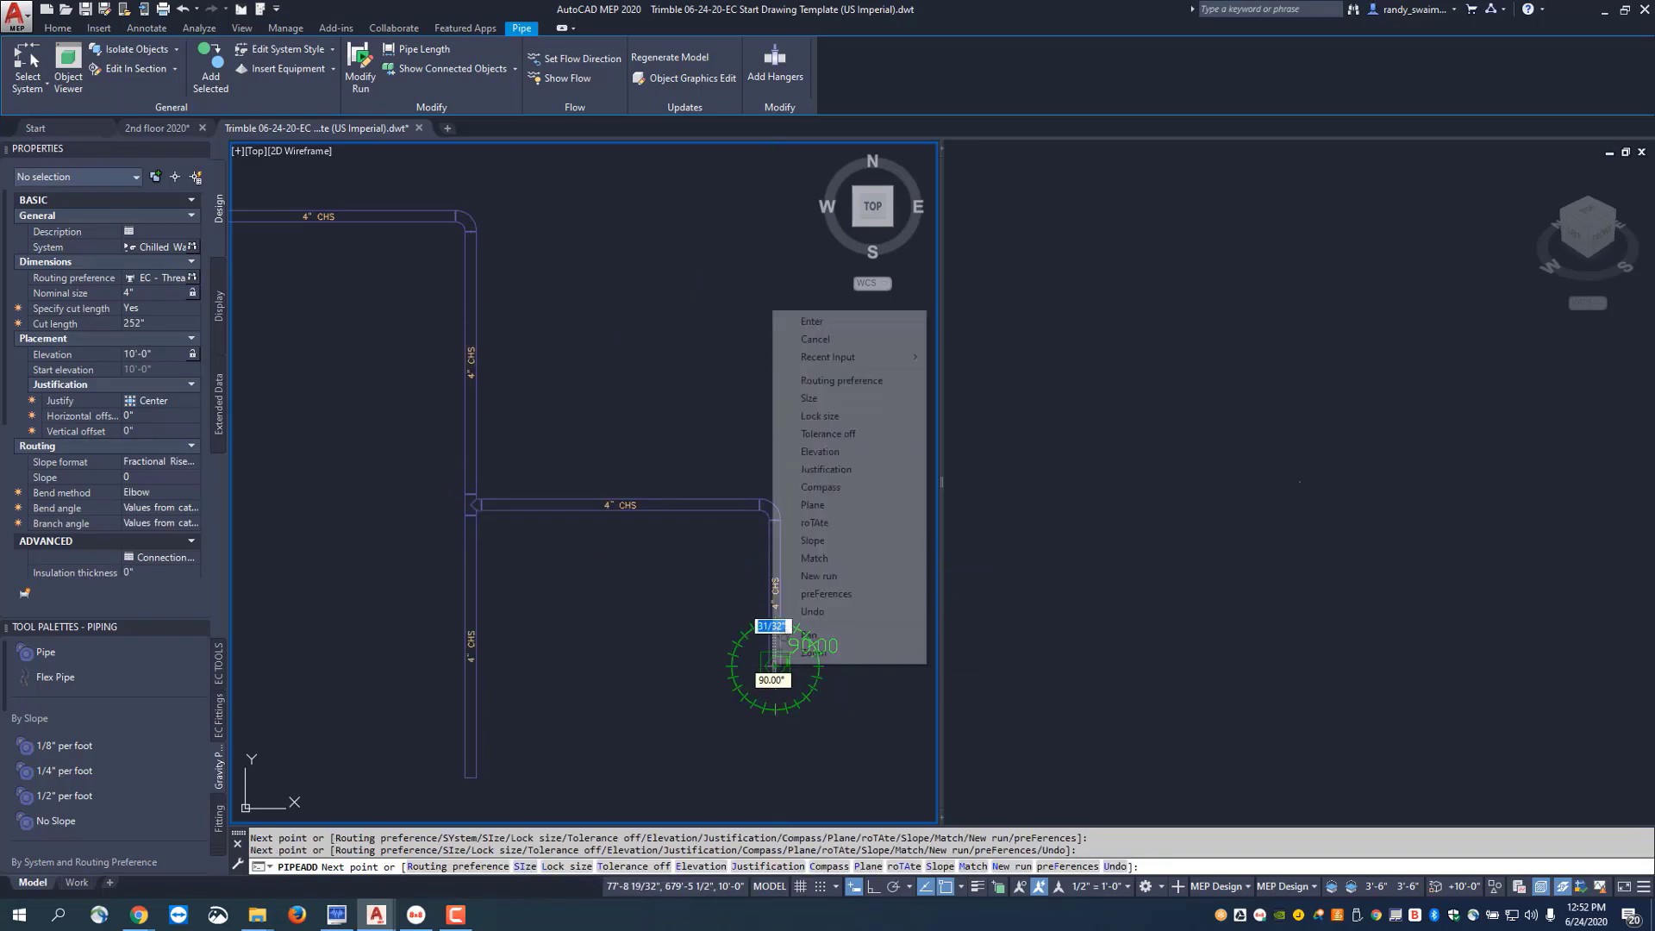
click(812, 322)
scroll(475, 490, up, 2)
scroll(465, 492, up, 10)
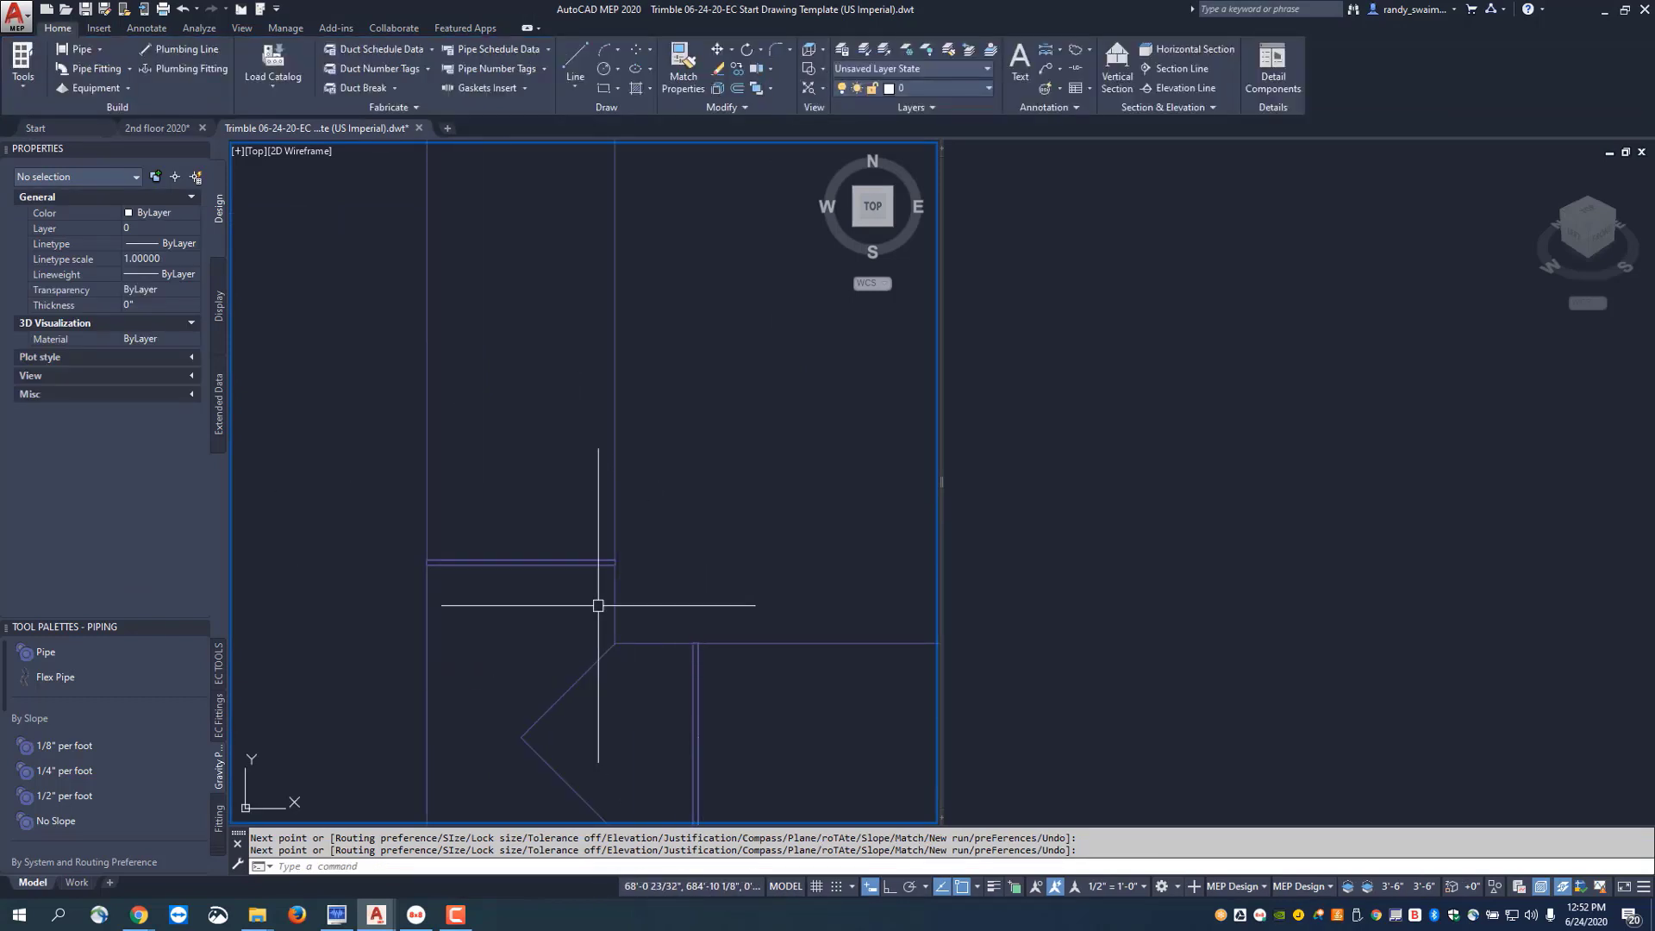
From the elbow between the branch's east-west pipe and its south leg, add a pipe about 4'-3" long heading east.
scroll(631, 617, down, 5)
mouse_move(742, 739)
middle_down()
mouse_move(781, 749)
mouse_move(335, 579)
middle_up()
scroll(744, 610, down, 3)
middle_drag(813, 663, 500, 618)
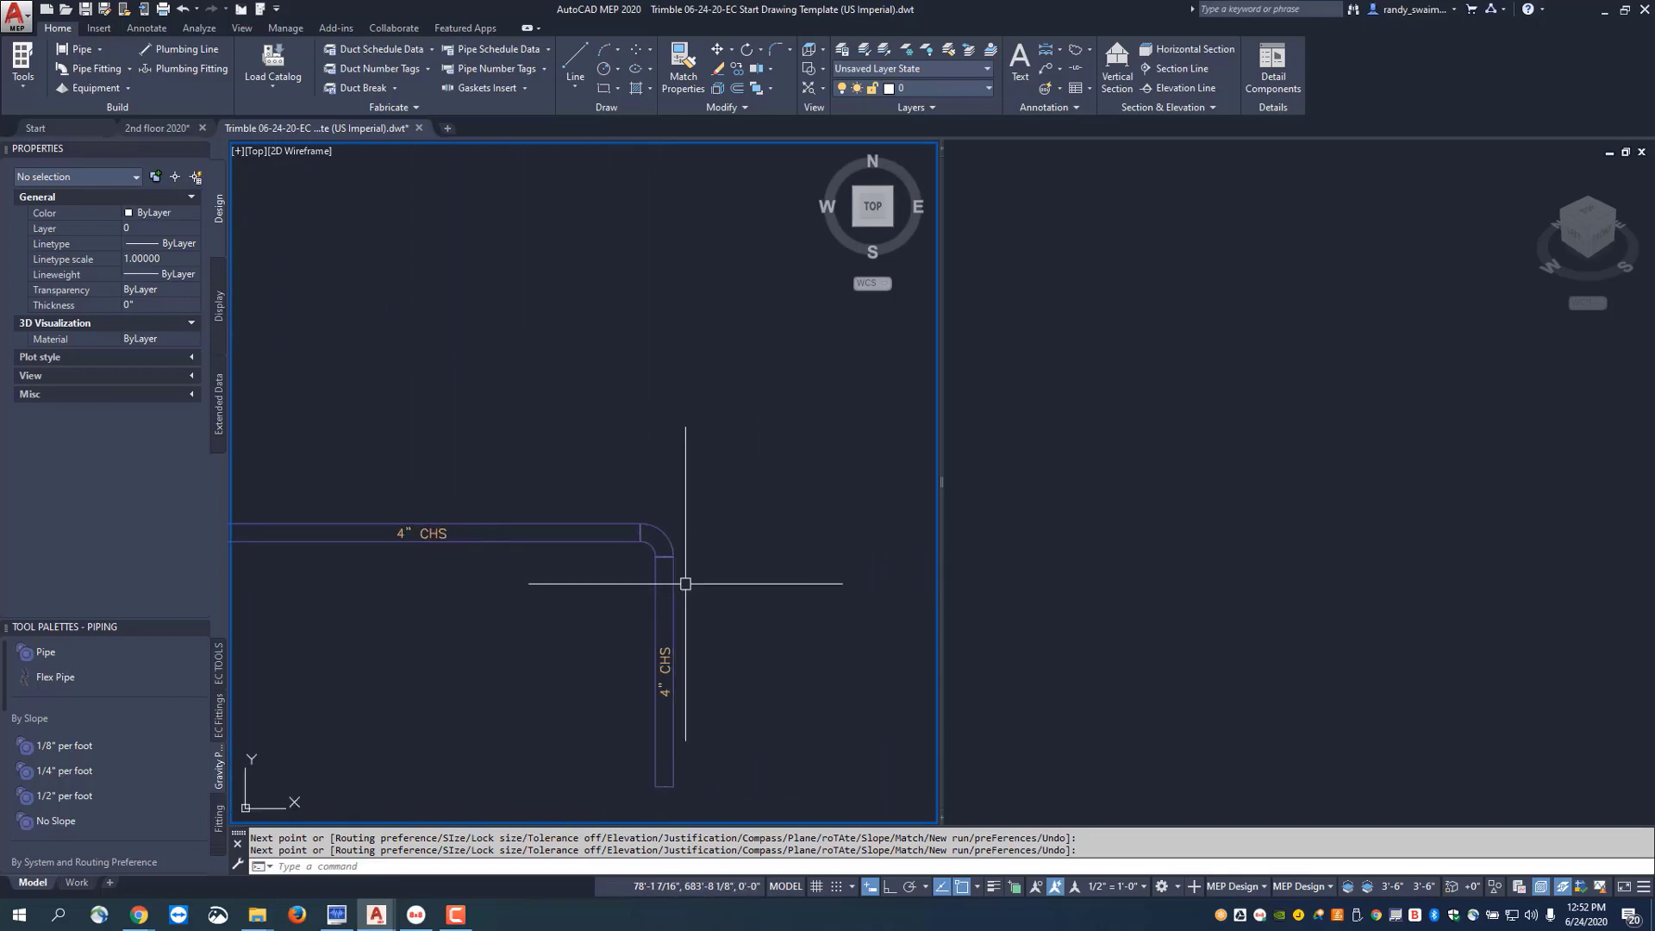
click(660, 527)
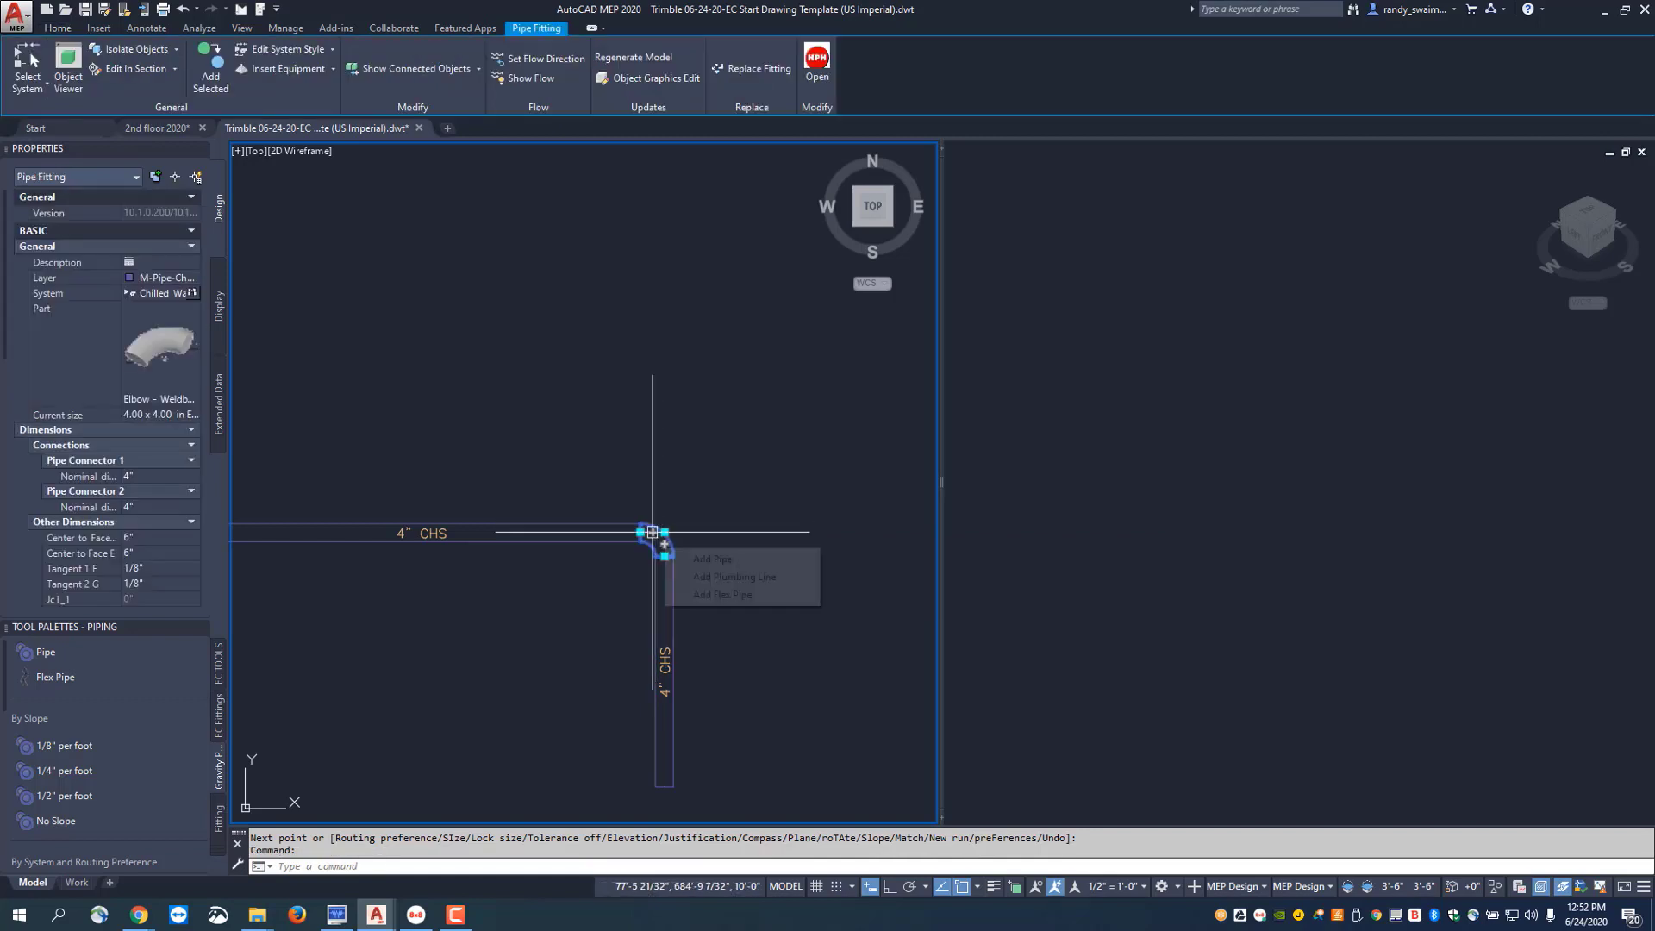
click(653, 532)
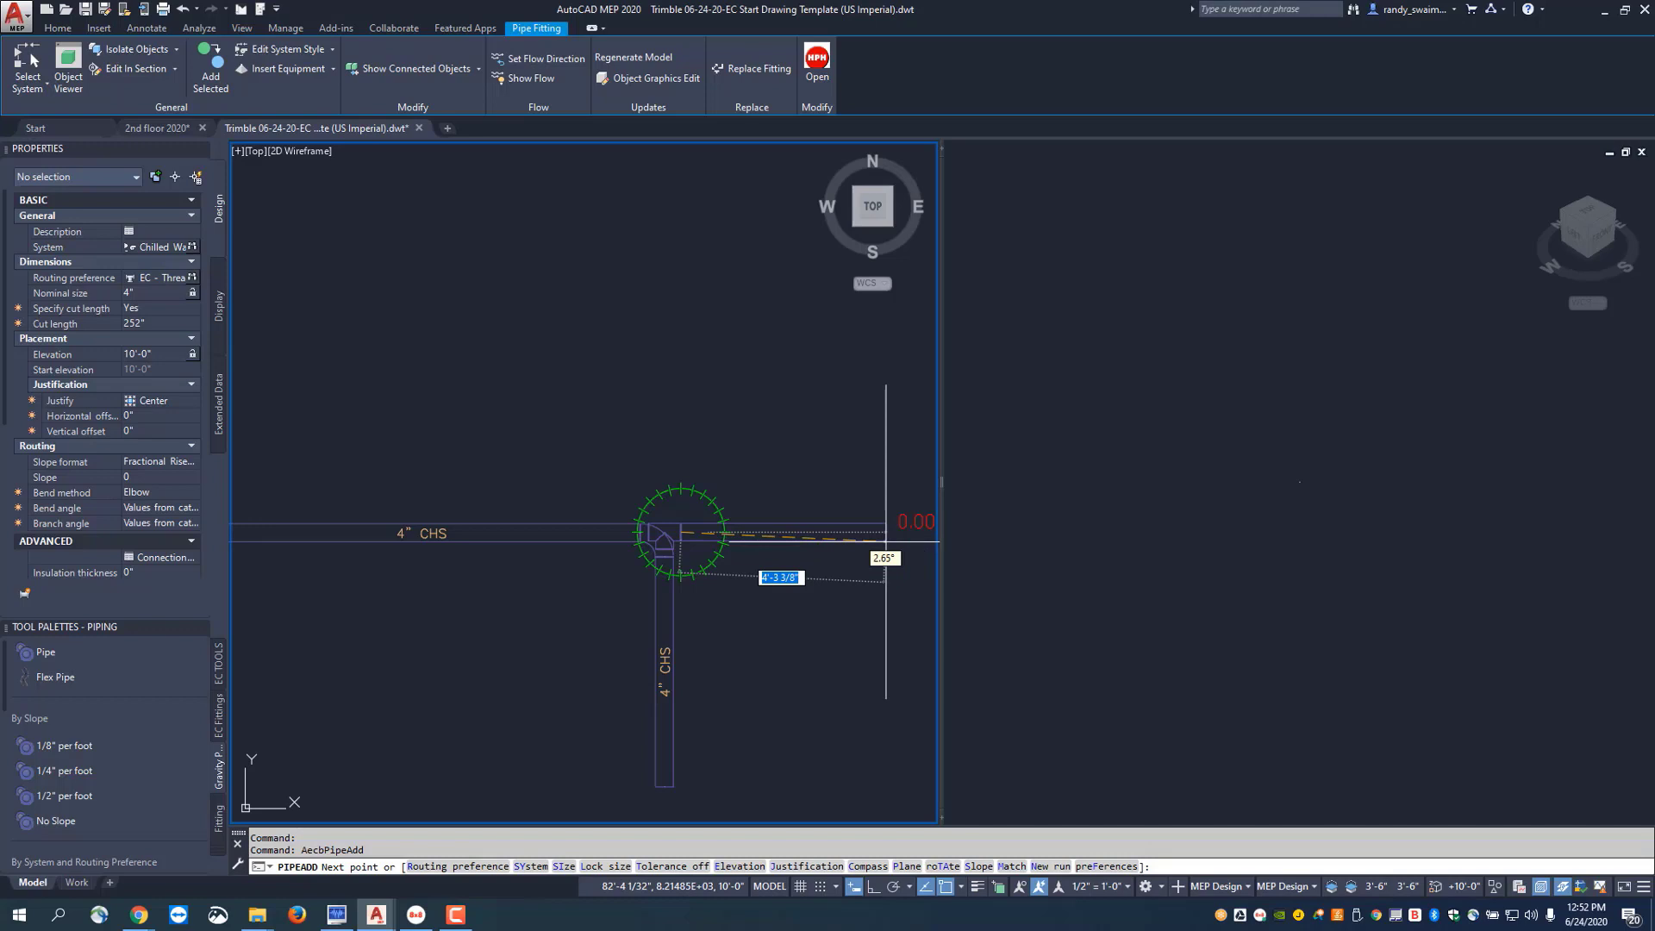
click(885, 535)
right_click(887, 539)
click(920, 548)
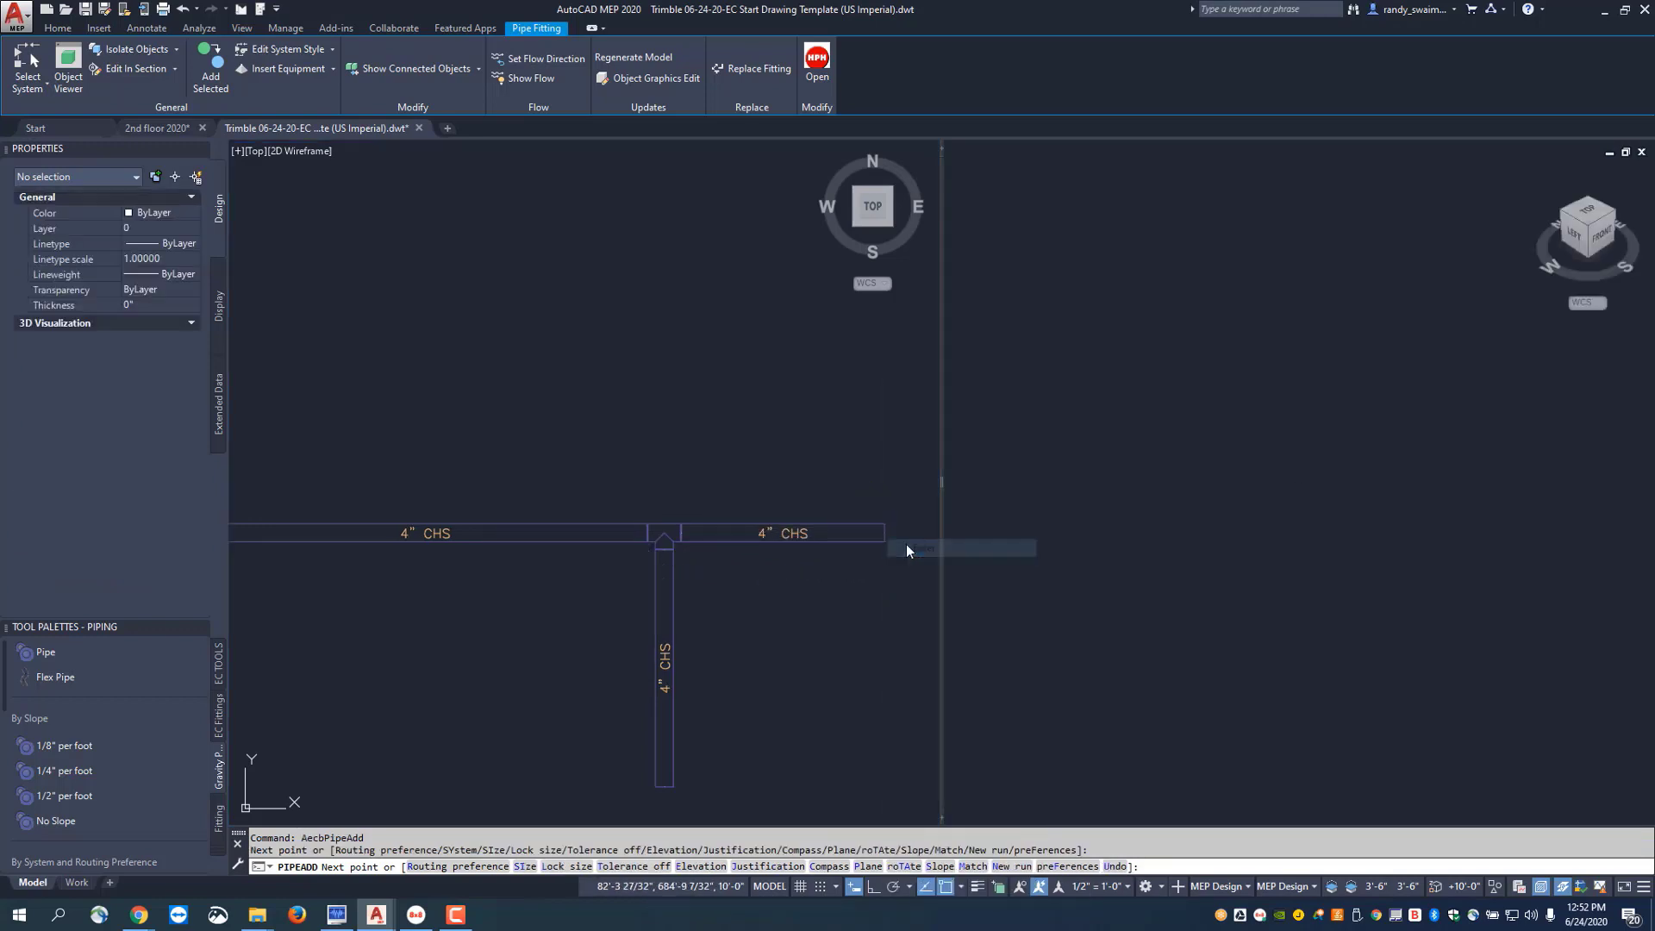
Examine the new tee and the pipes connected to it in the SW isometric view.
click(1209, 535)
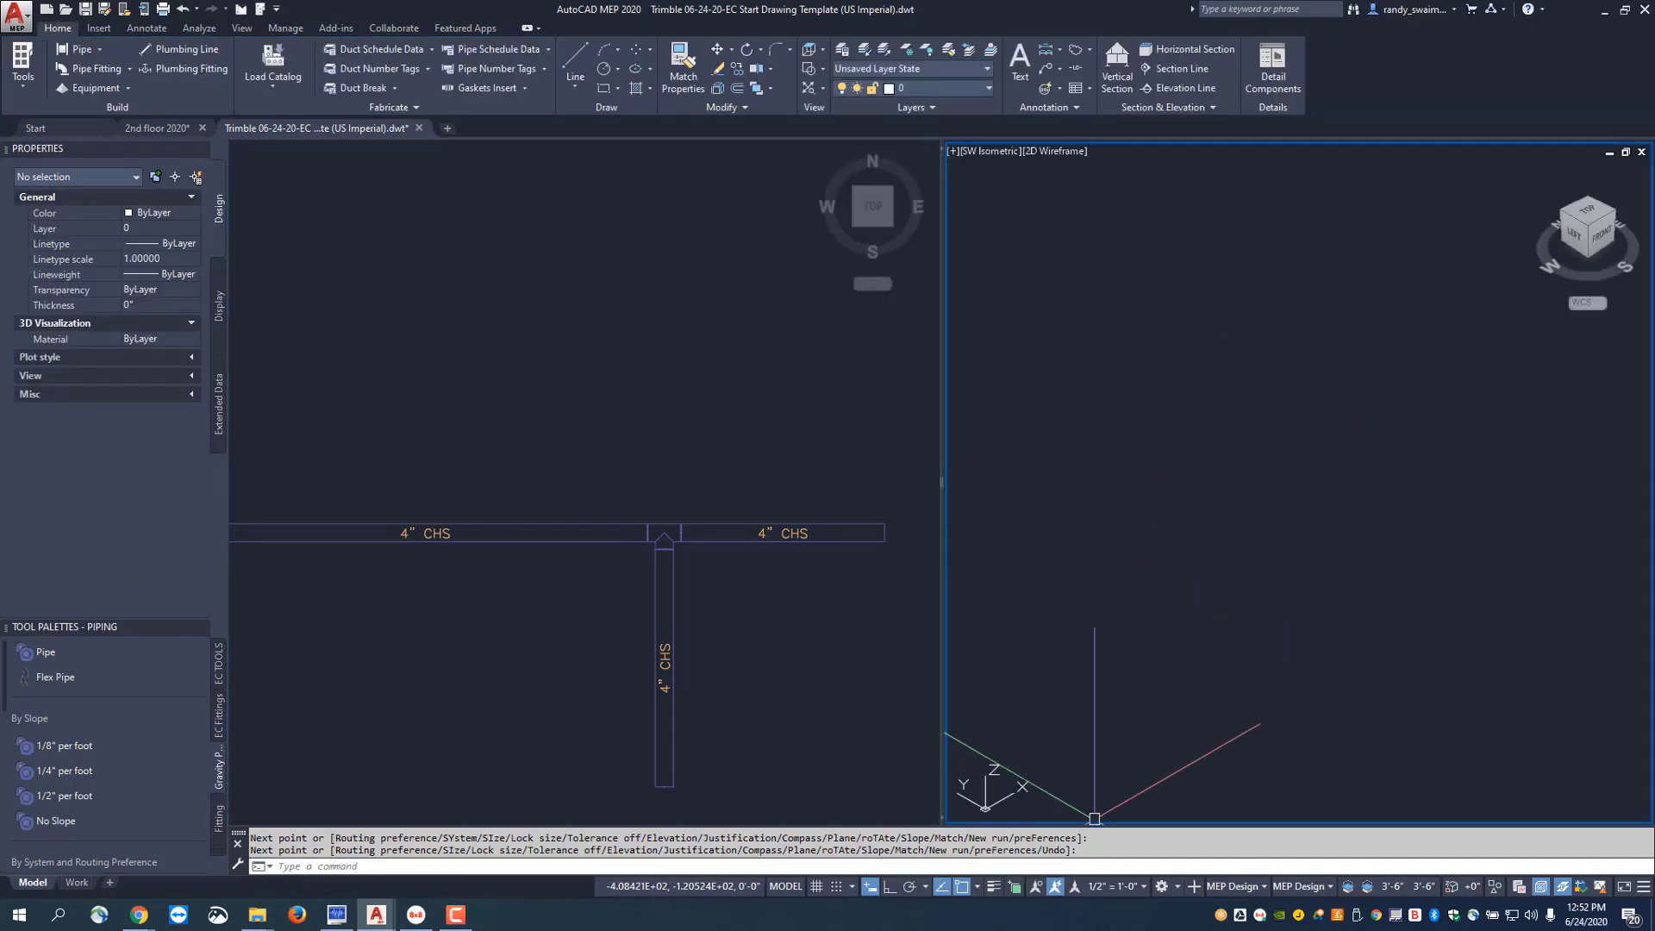
scroll(1361, 435, down, 2)
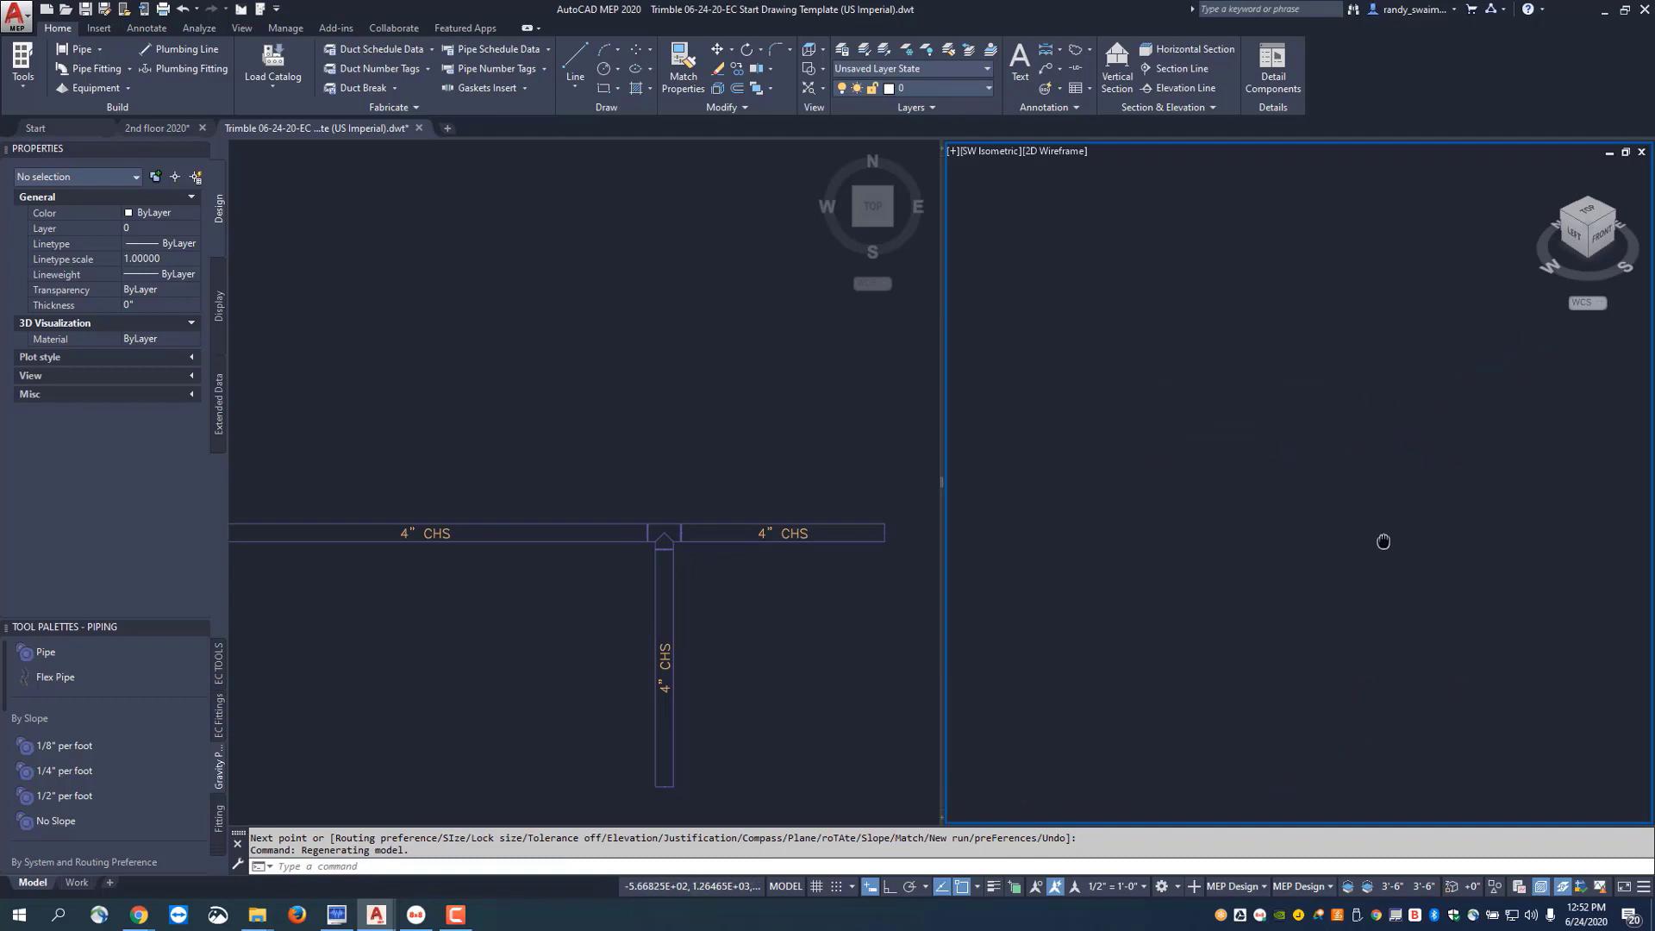
scroll(1149, 506, down, 2)
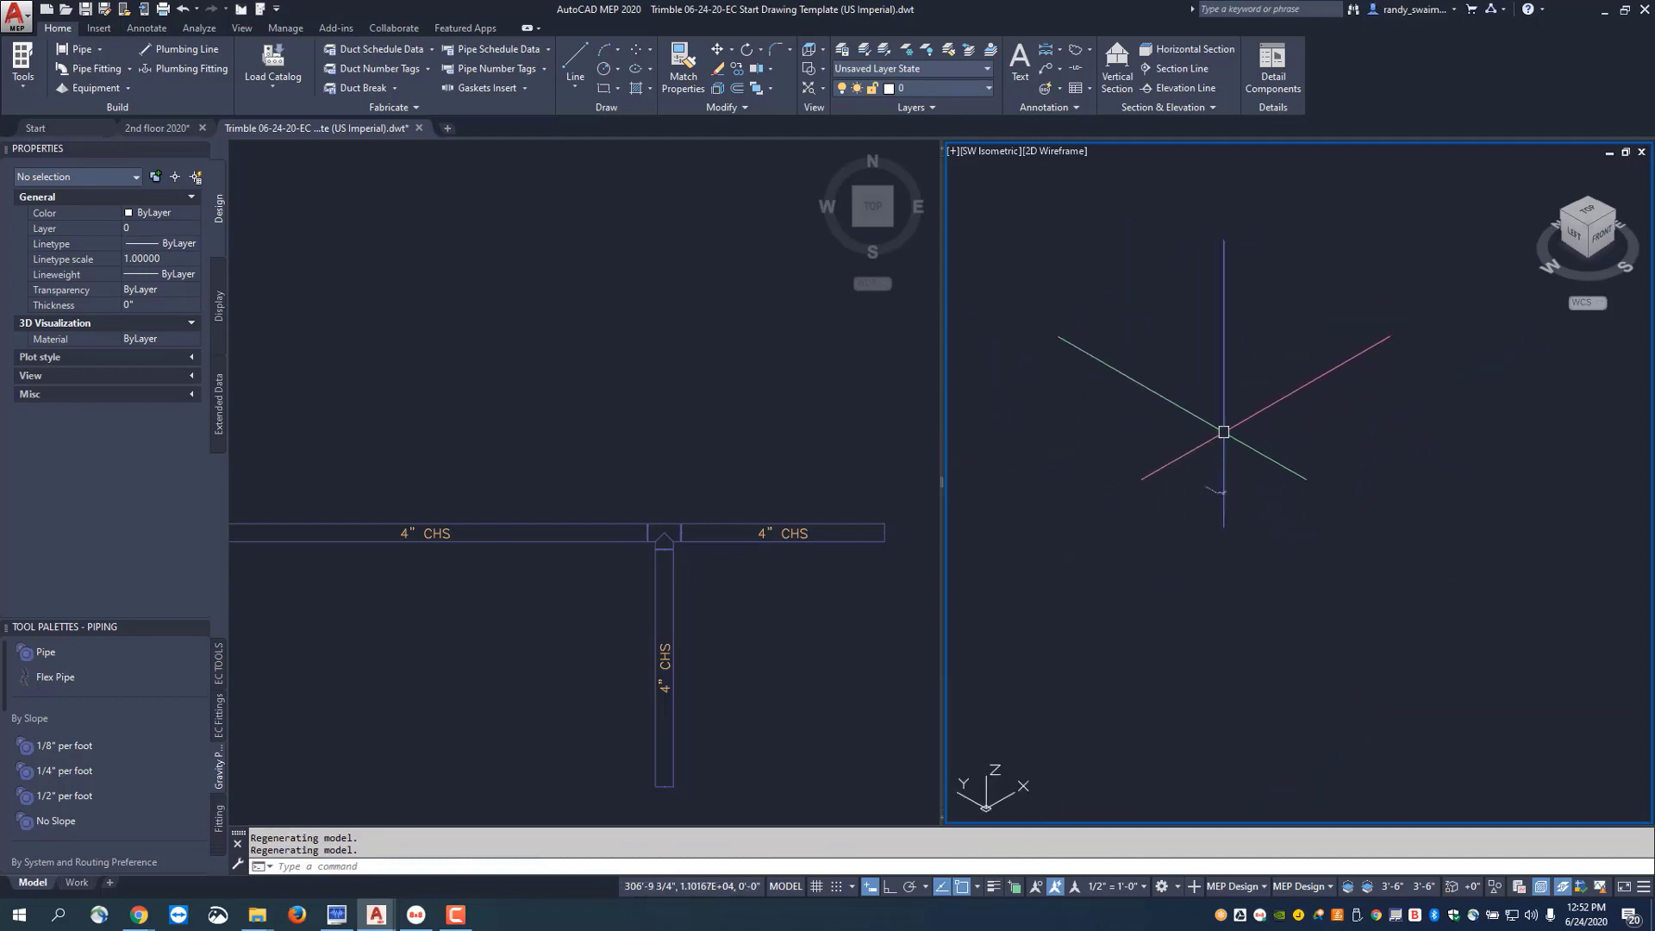
scroll(1201, 655, up, 5)
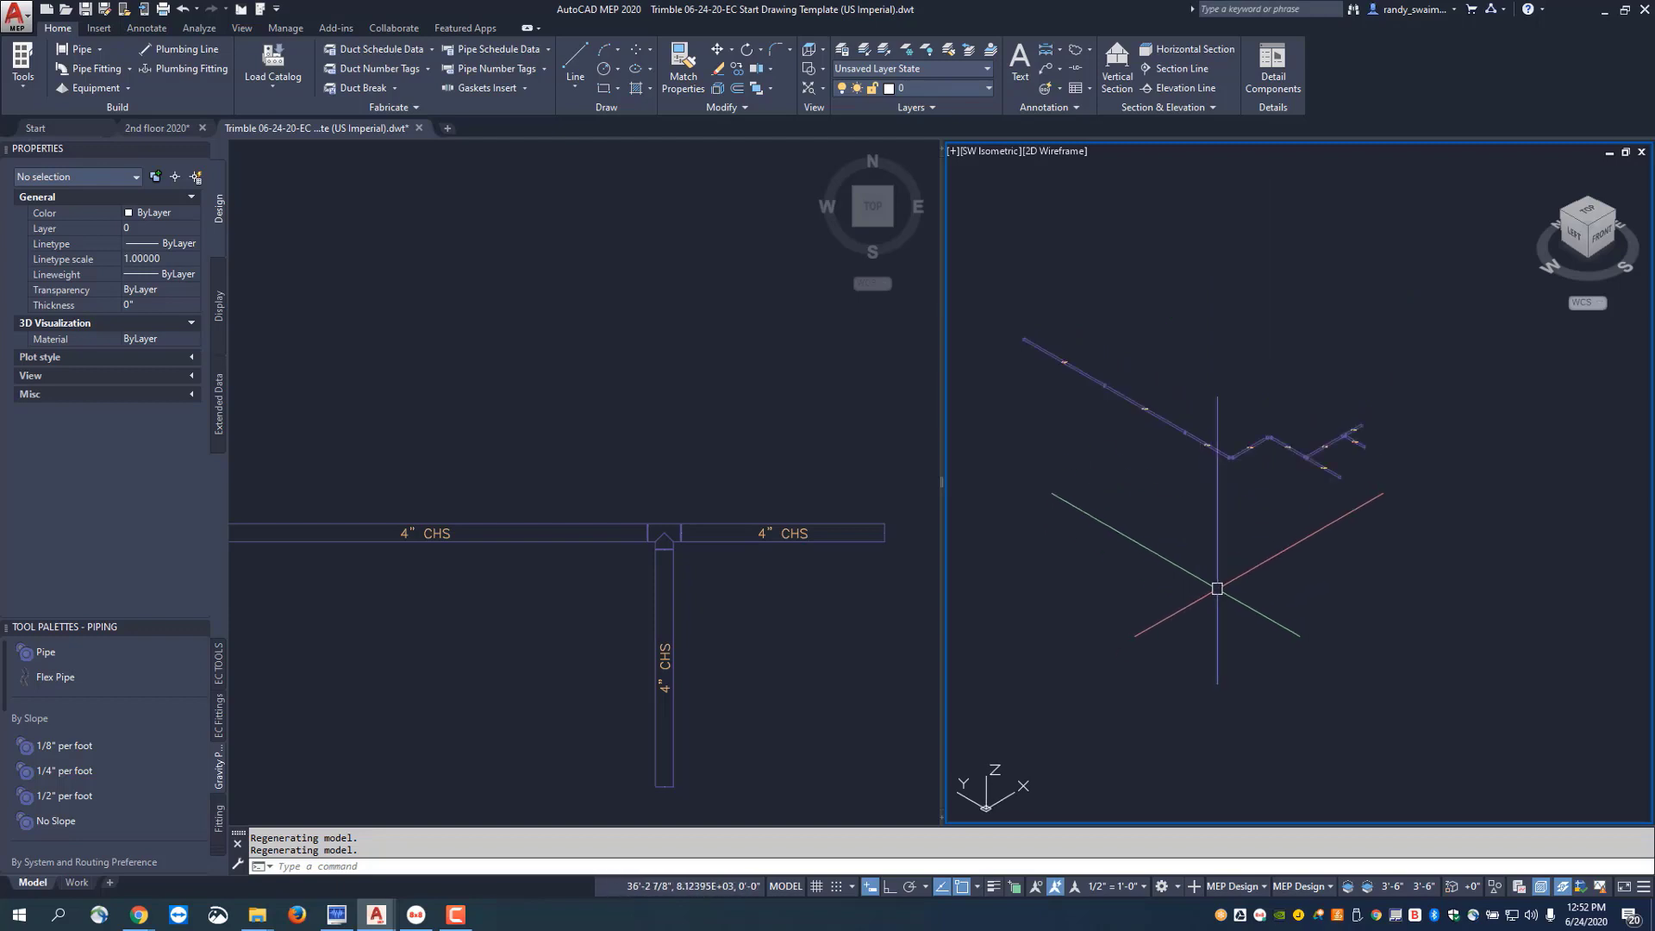
middle_drag(1304, 514, 1145, 560)
scroll(1149, 573, up, 2)
scroll(1274, 492, up, 3)
Continue the branch from its east end with a rise to 15'-0" elevation and a leg about 5'-10" north.
click(638, 648)
middle_drag(776, 609, 480, 654)
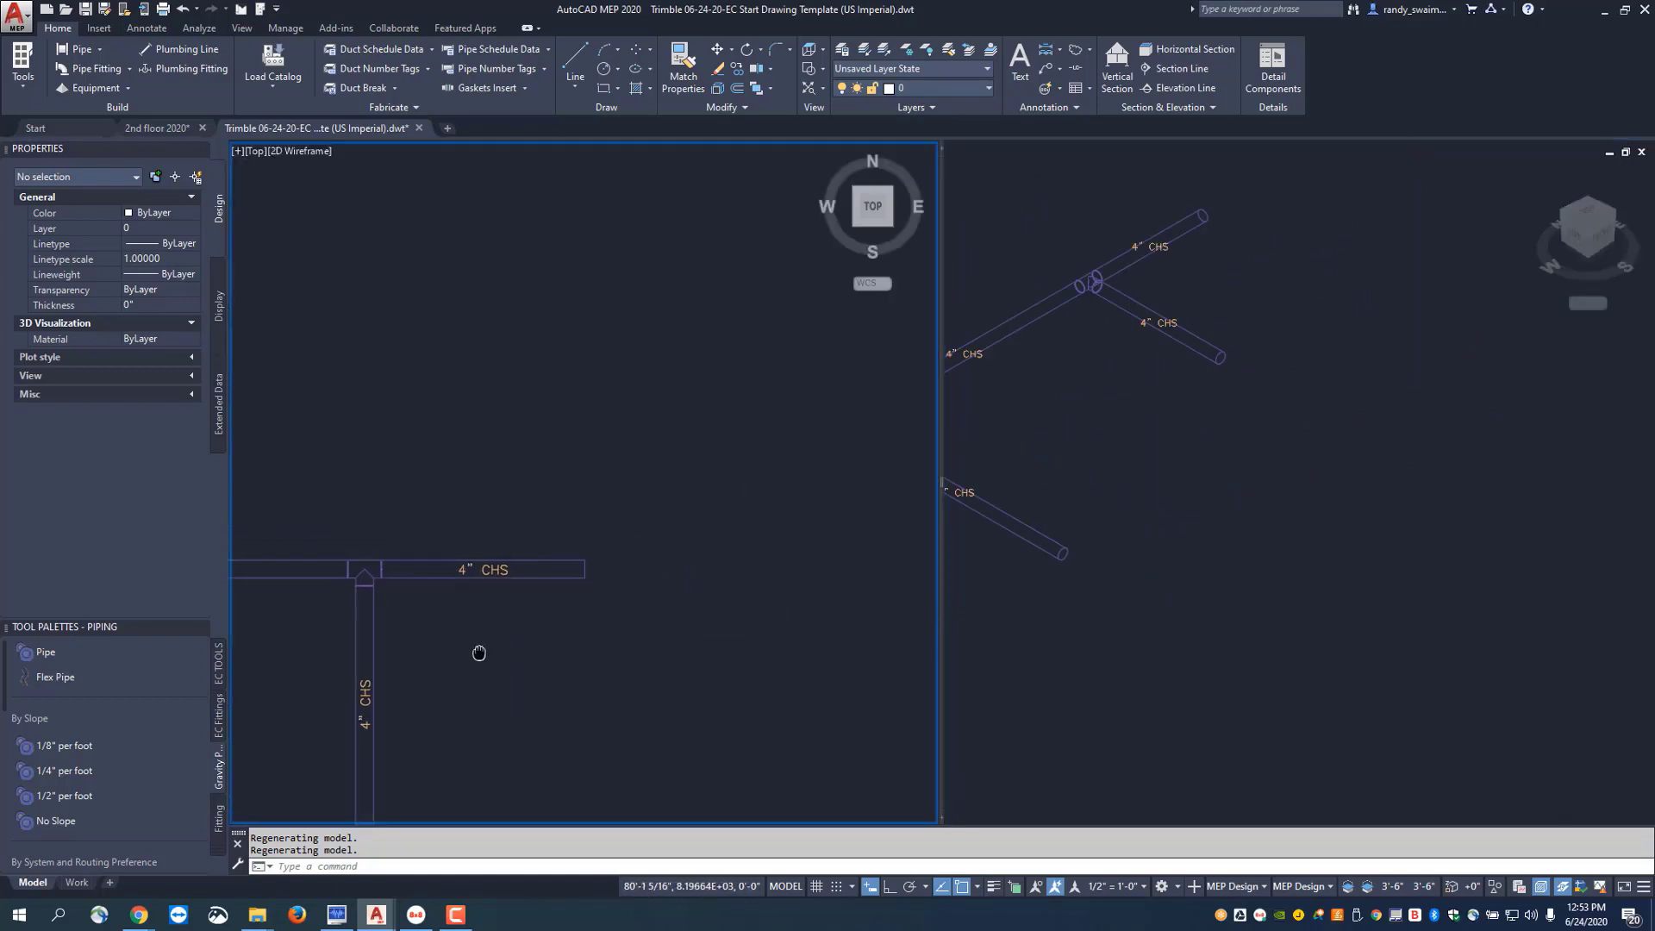
click(573, 564)
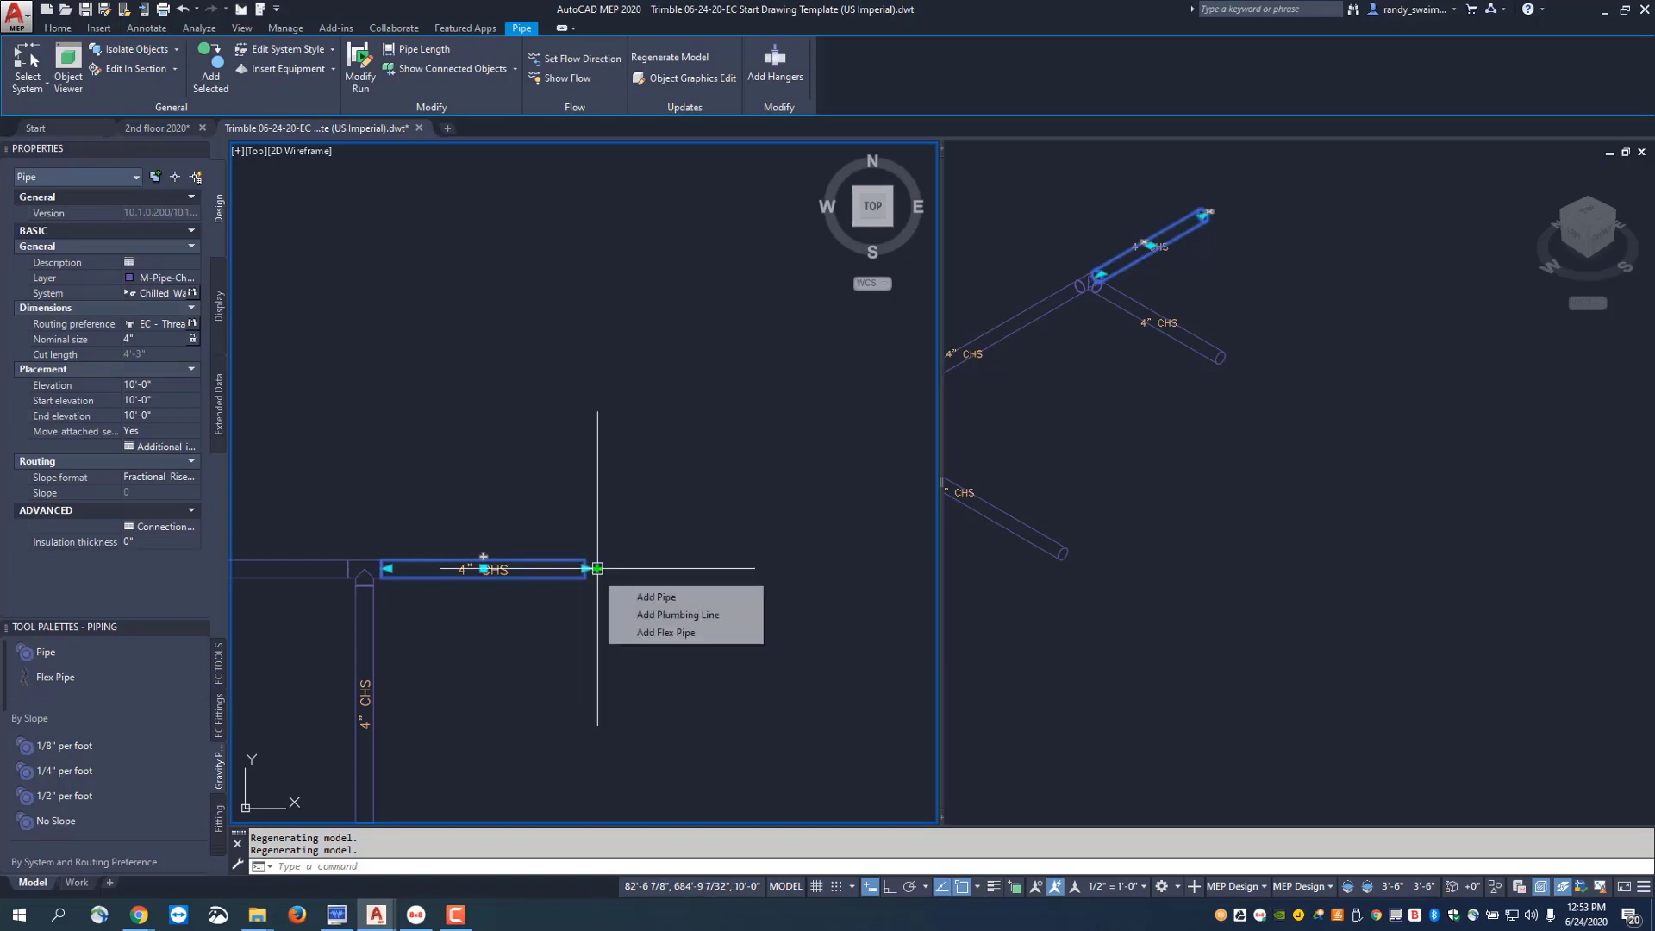
click(596, 569)
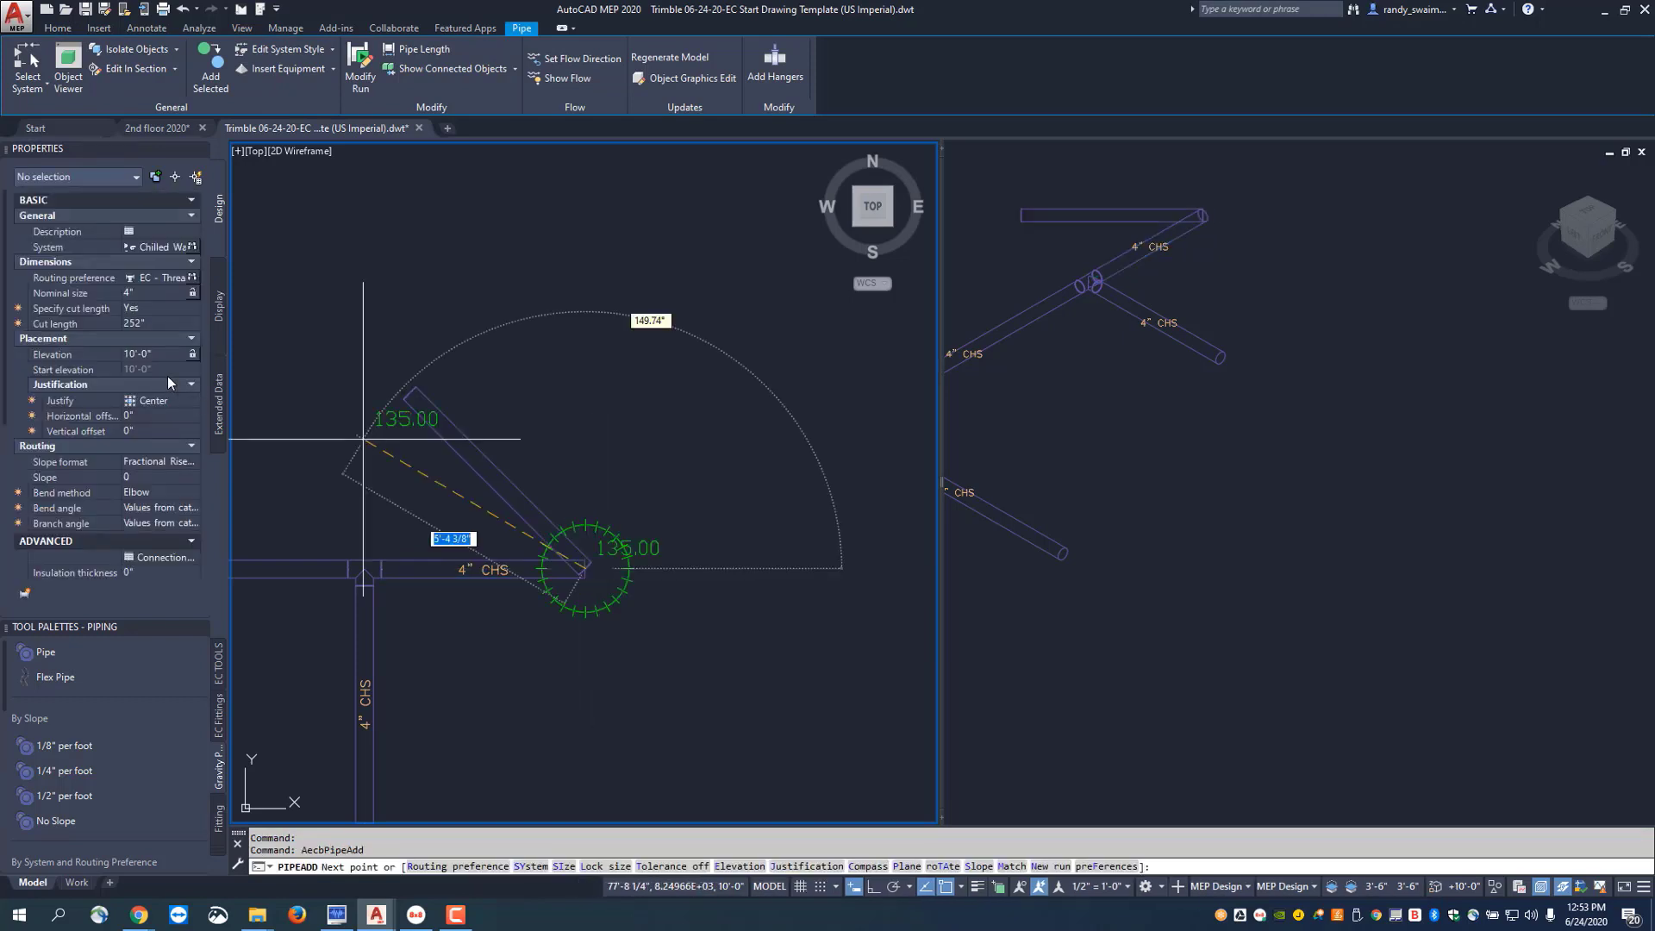
click(150, 354)
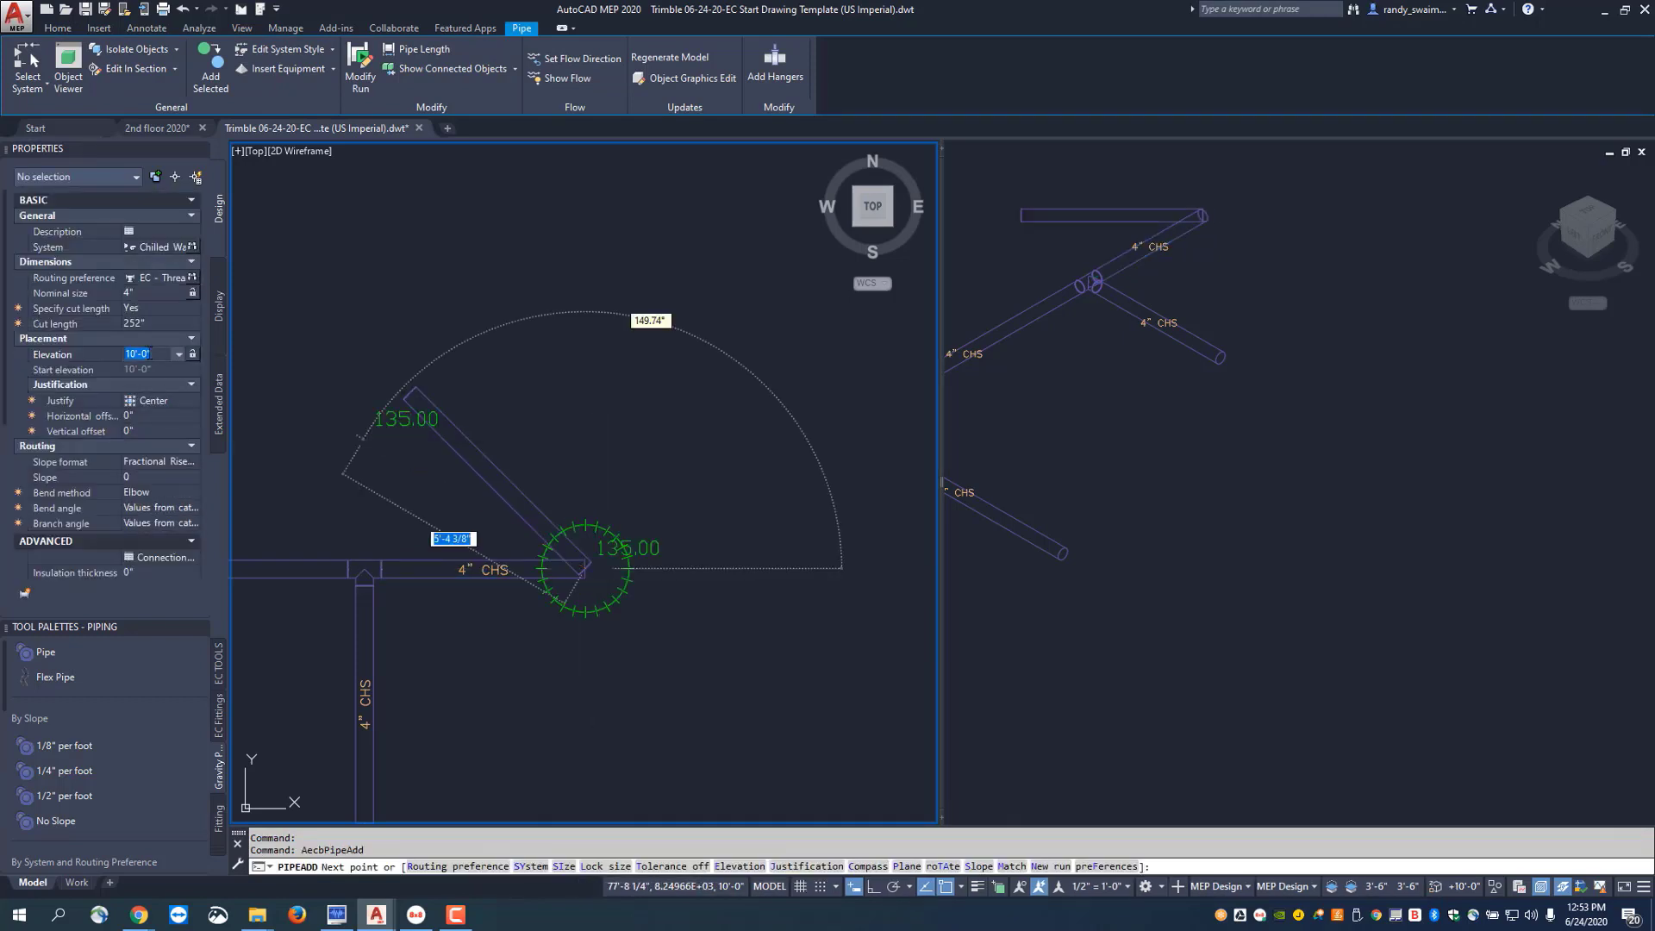
text(15)
key(Return)
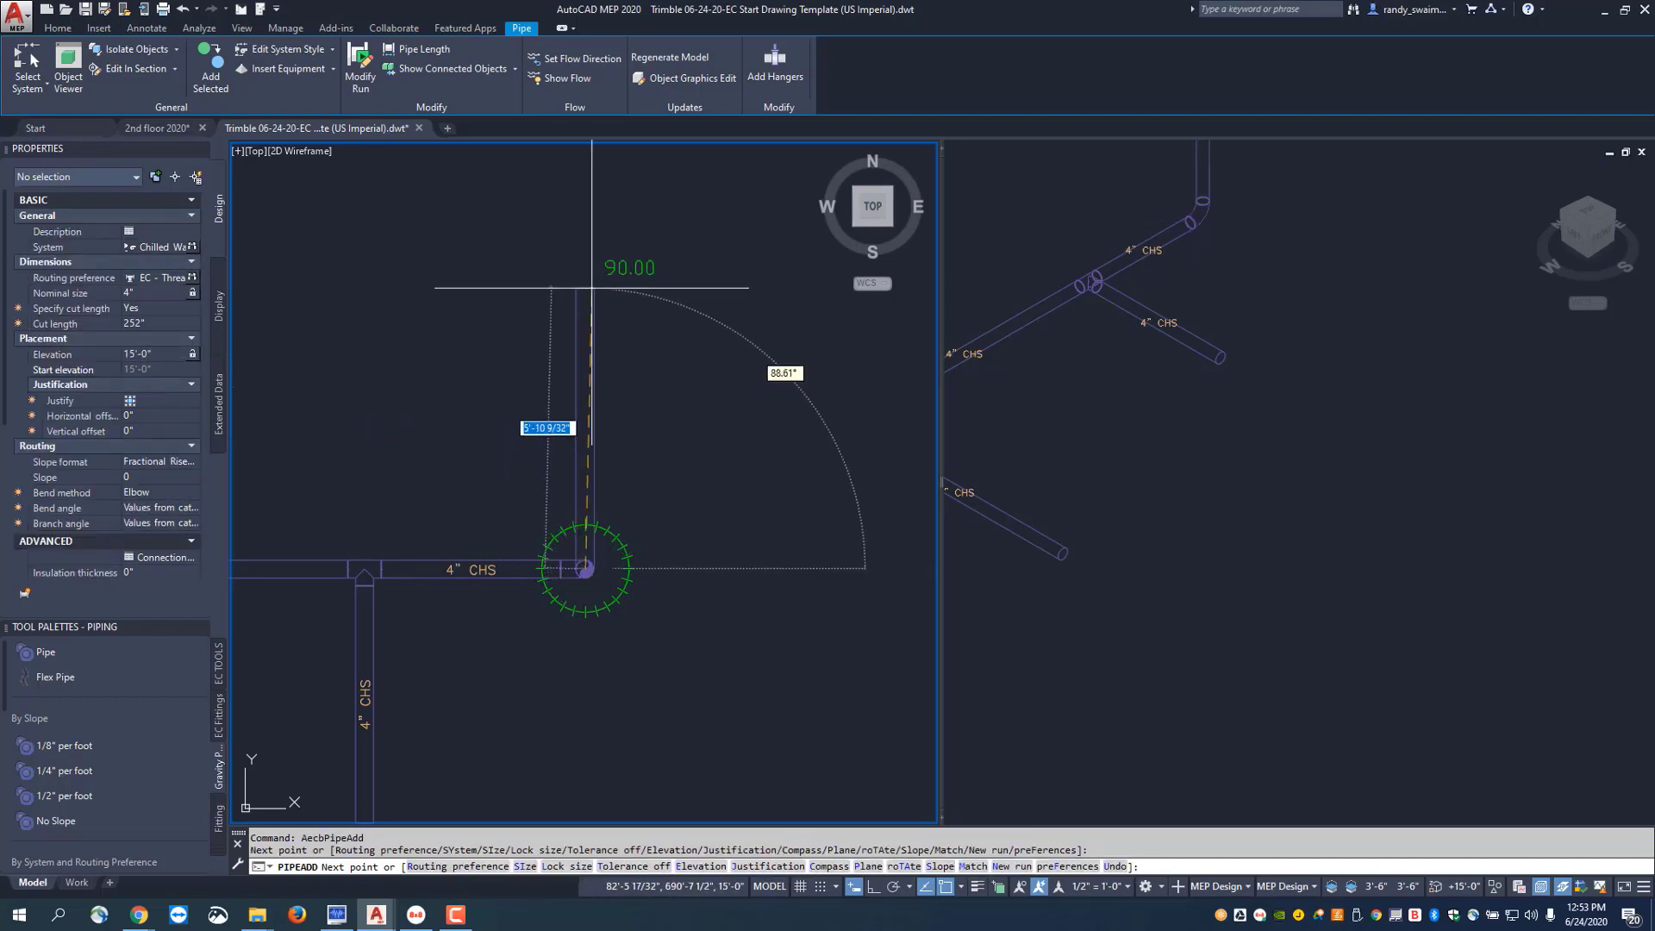
click(591, 287)
right_click(589, 293)
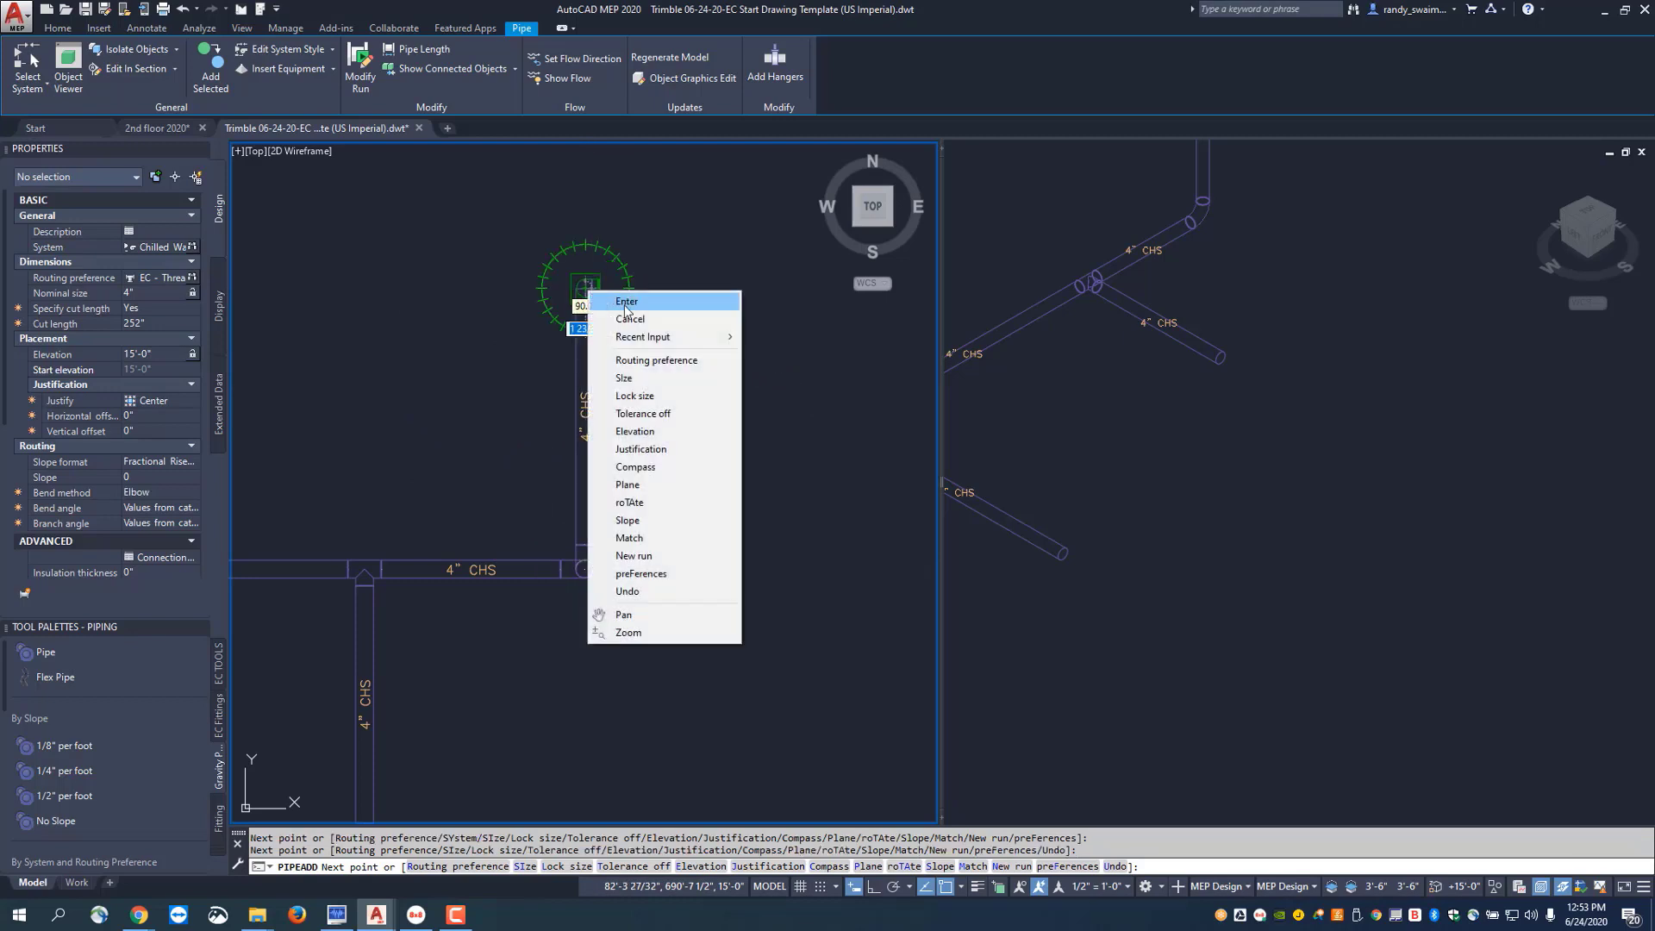
click(625, 304)
middle_drag(1145, 412, 1230, 737)
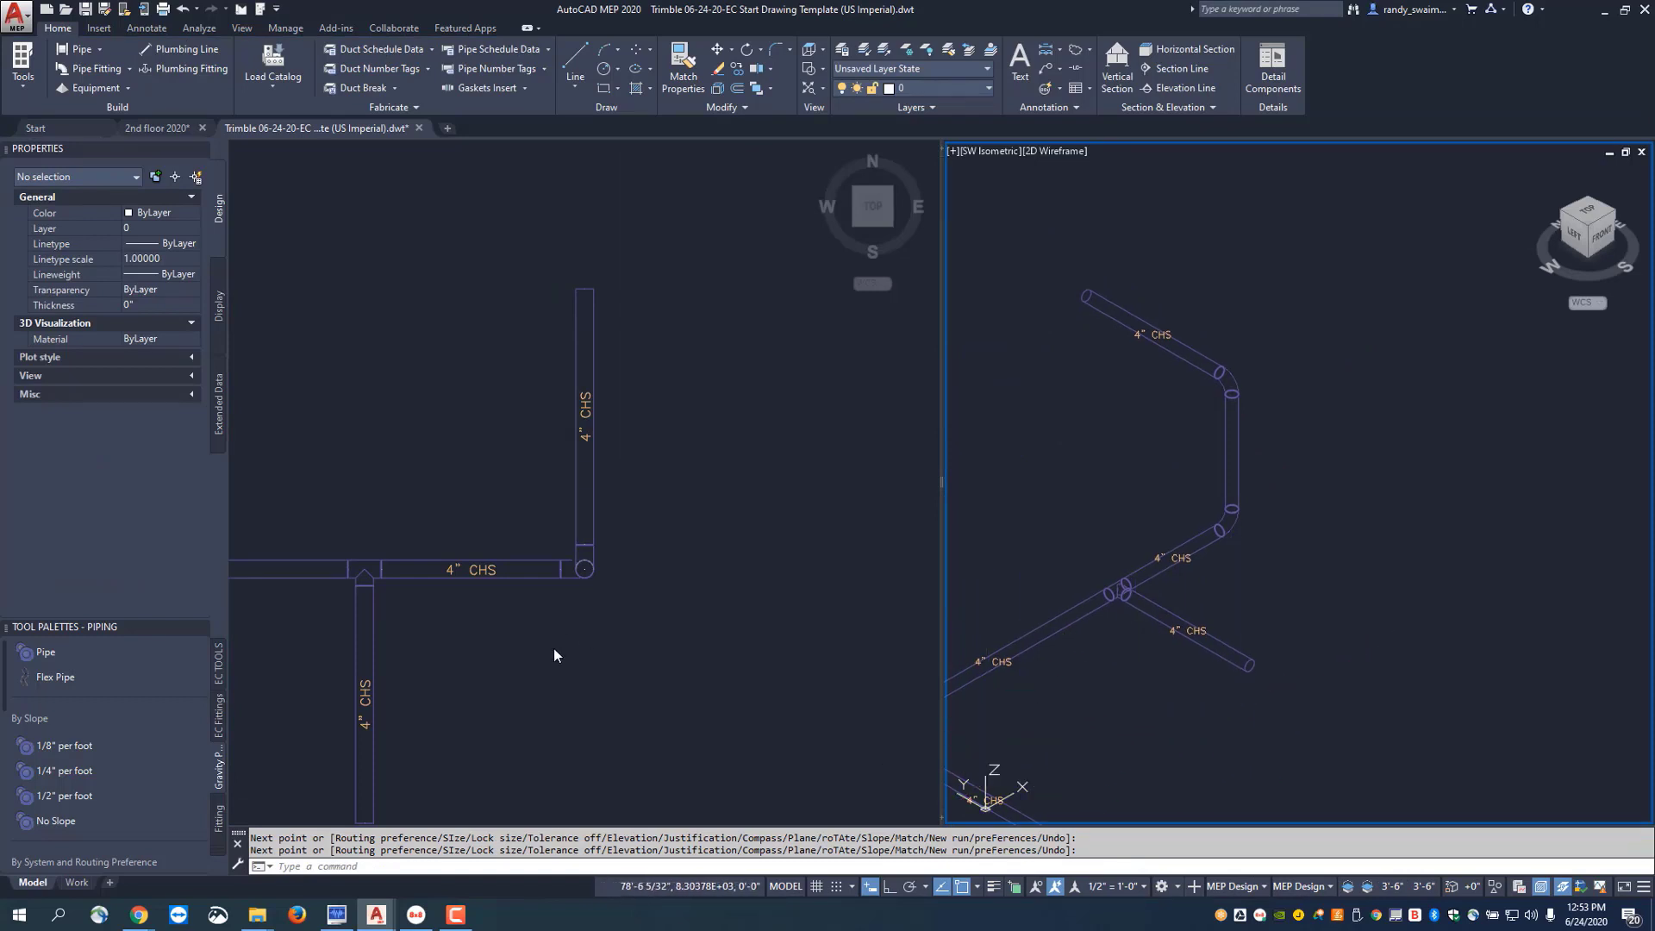
Move the tee above the branch's south leg about 2'-4" west along the branch, keeping its pipes connected.
click(399, 647)
middle_drag(399, 647, 675, 510)
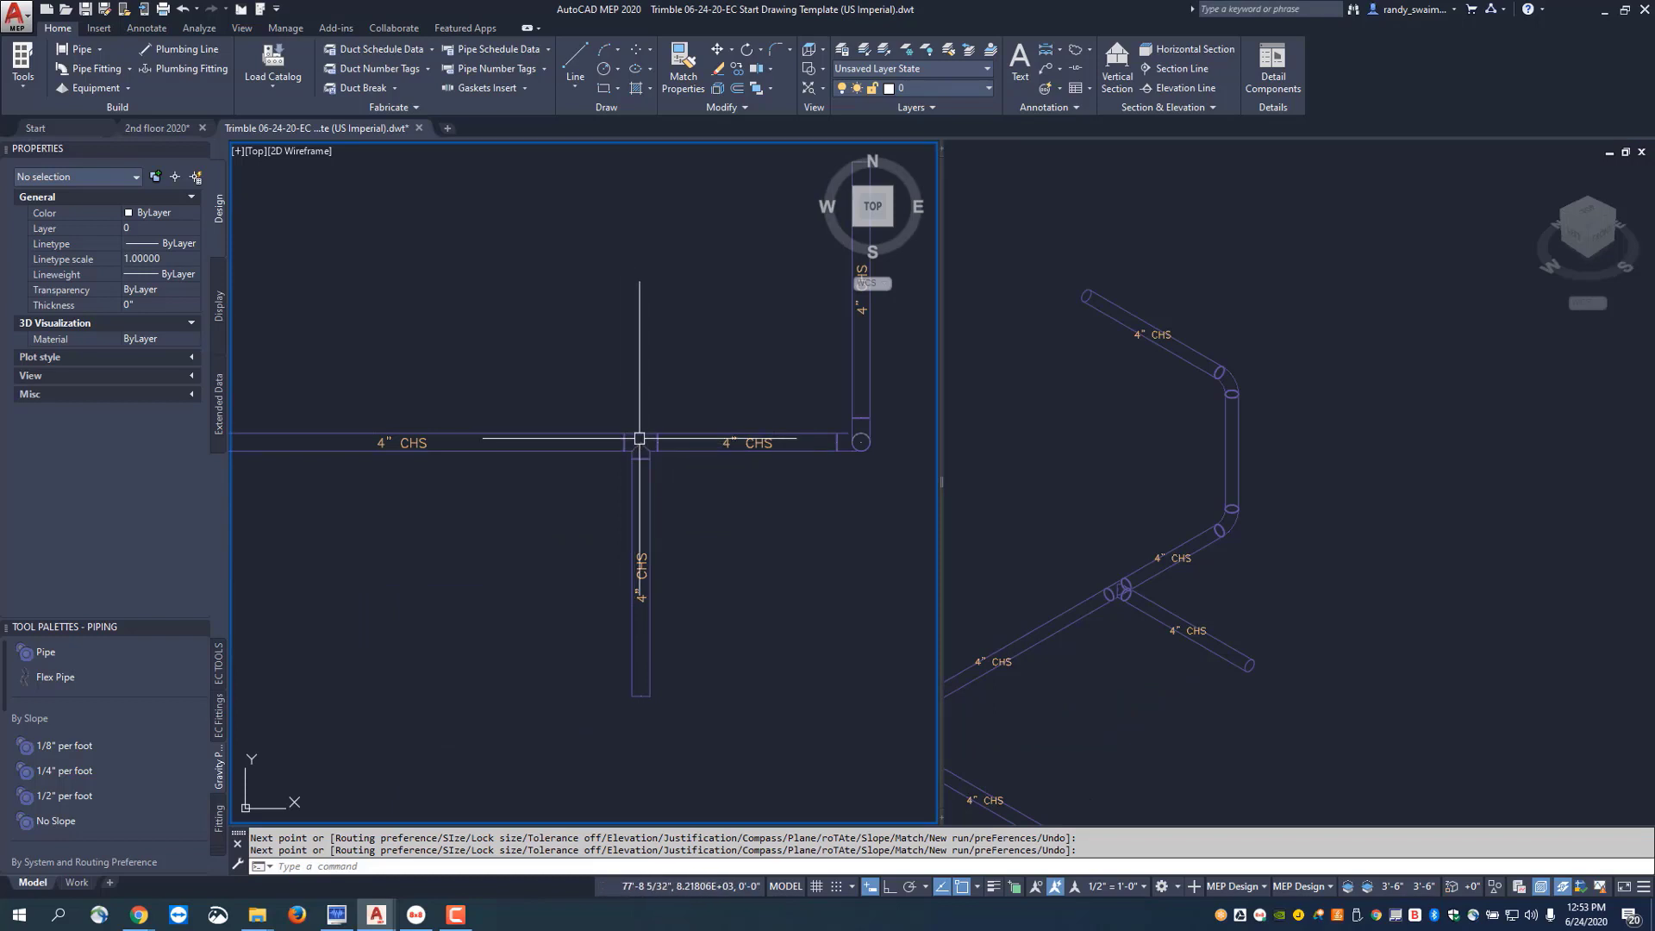
key(Return)
click(647, 430)
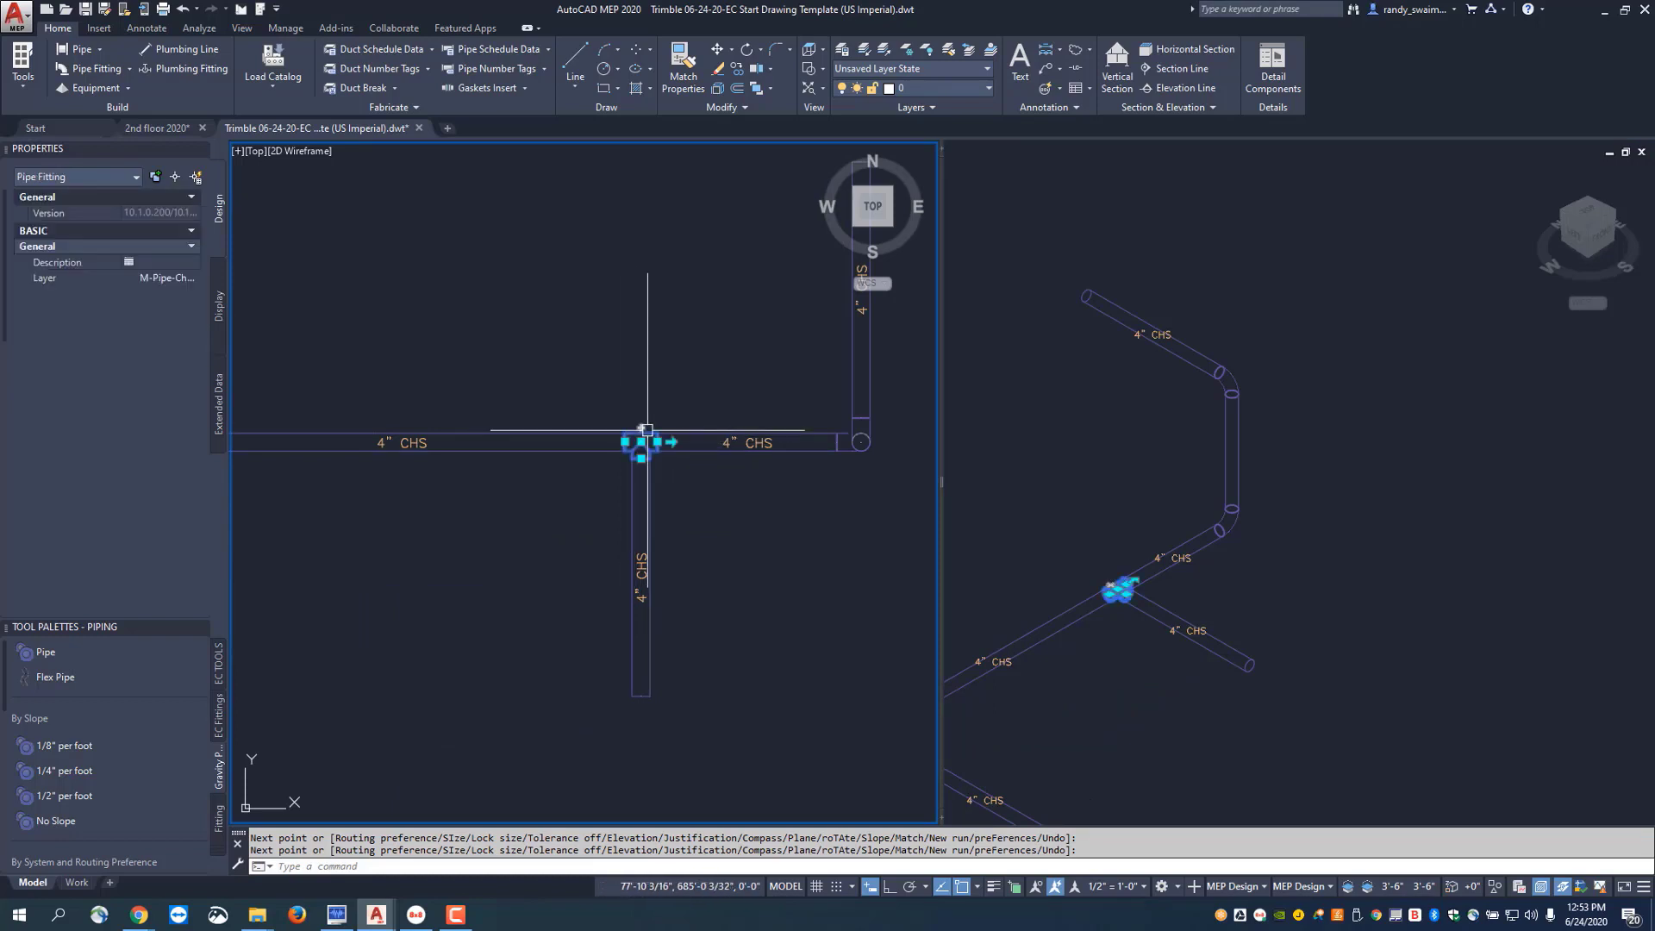
scroll(634, 487, up, 5)
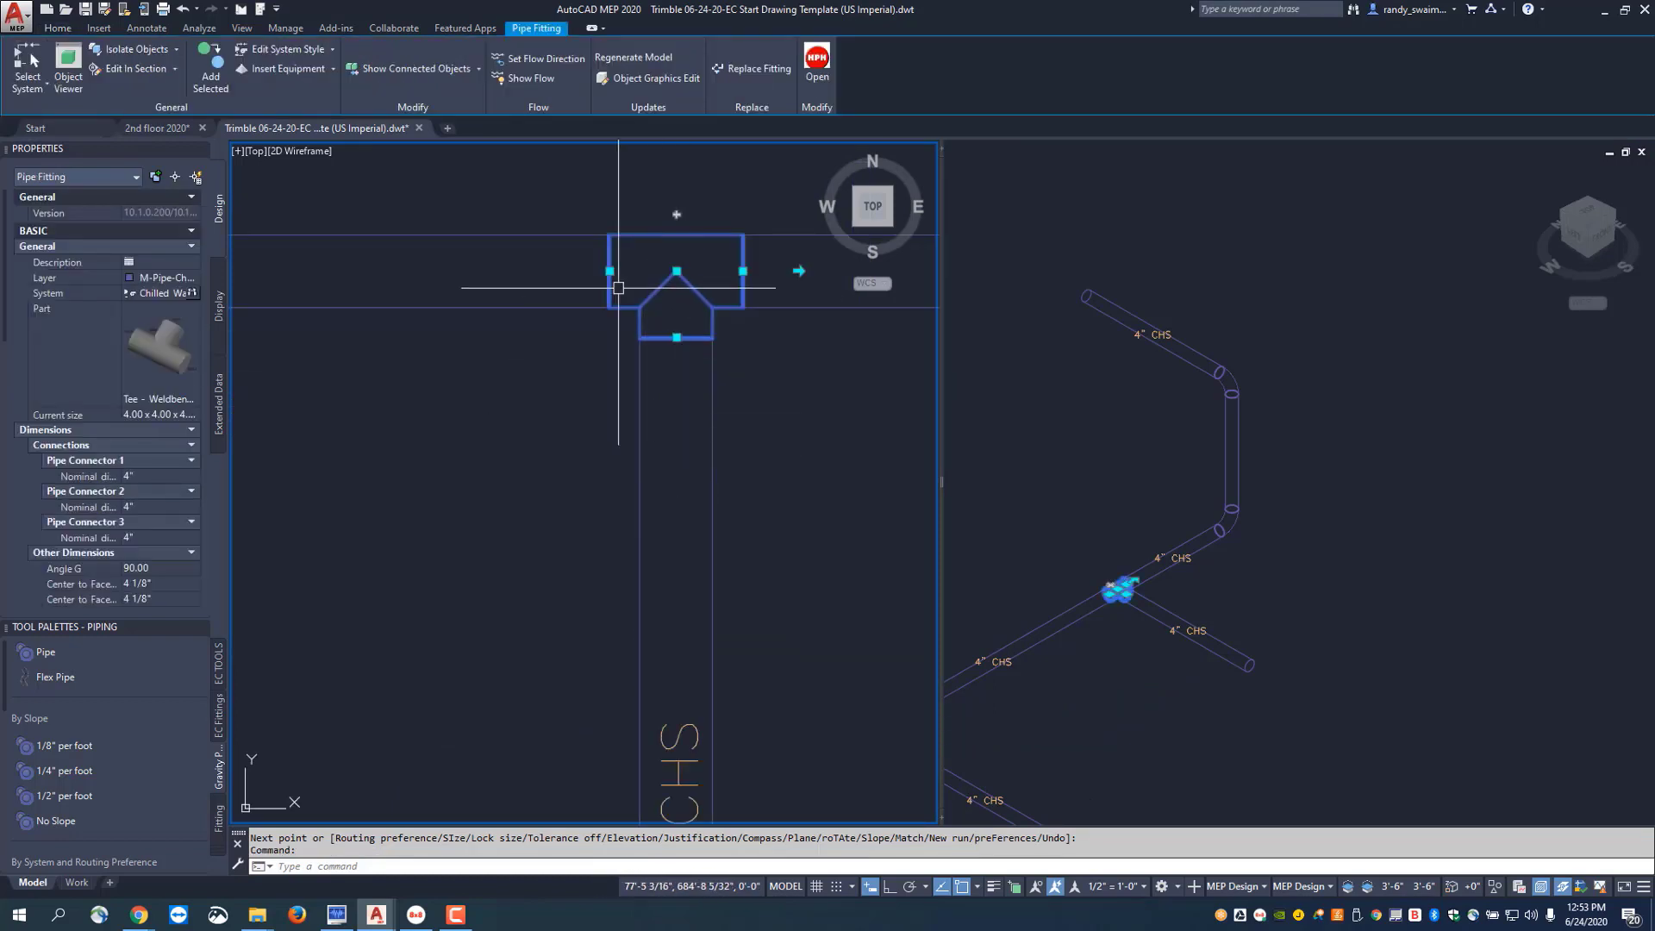
scroll(778, 552, down, 6)
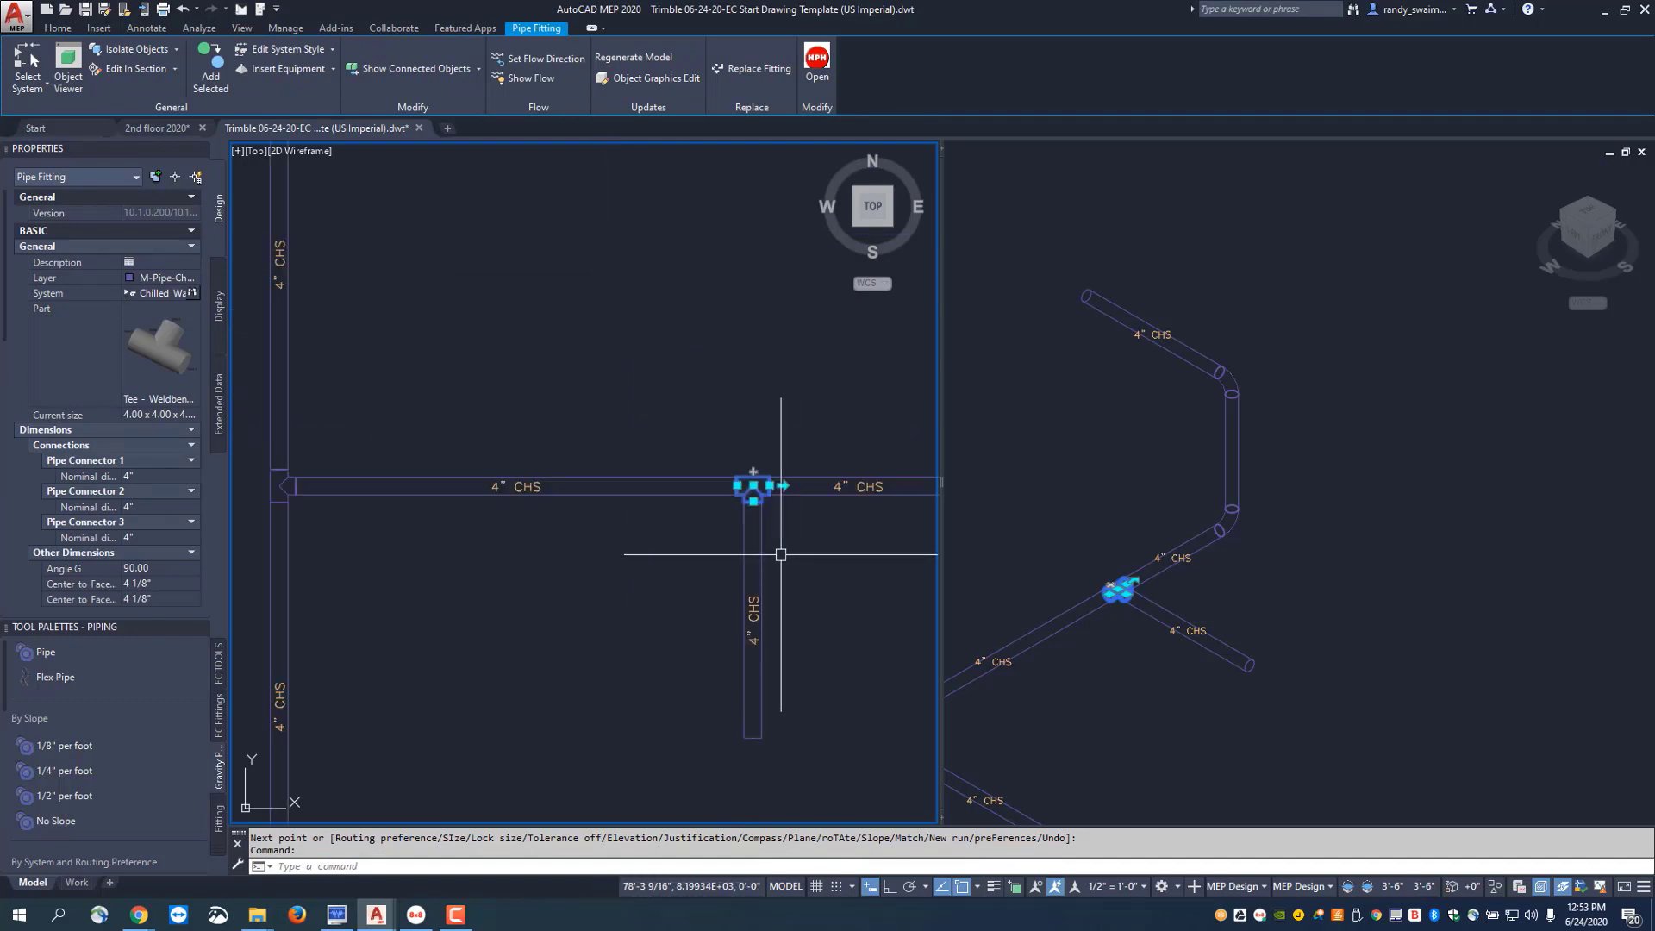
click(754, 485)
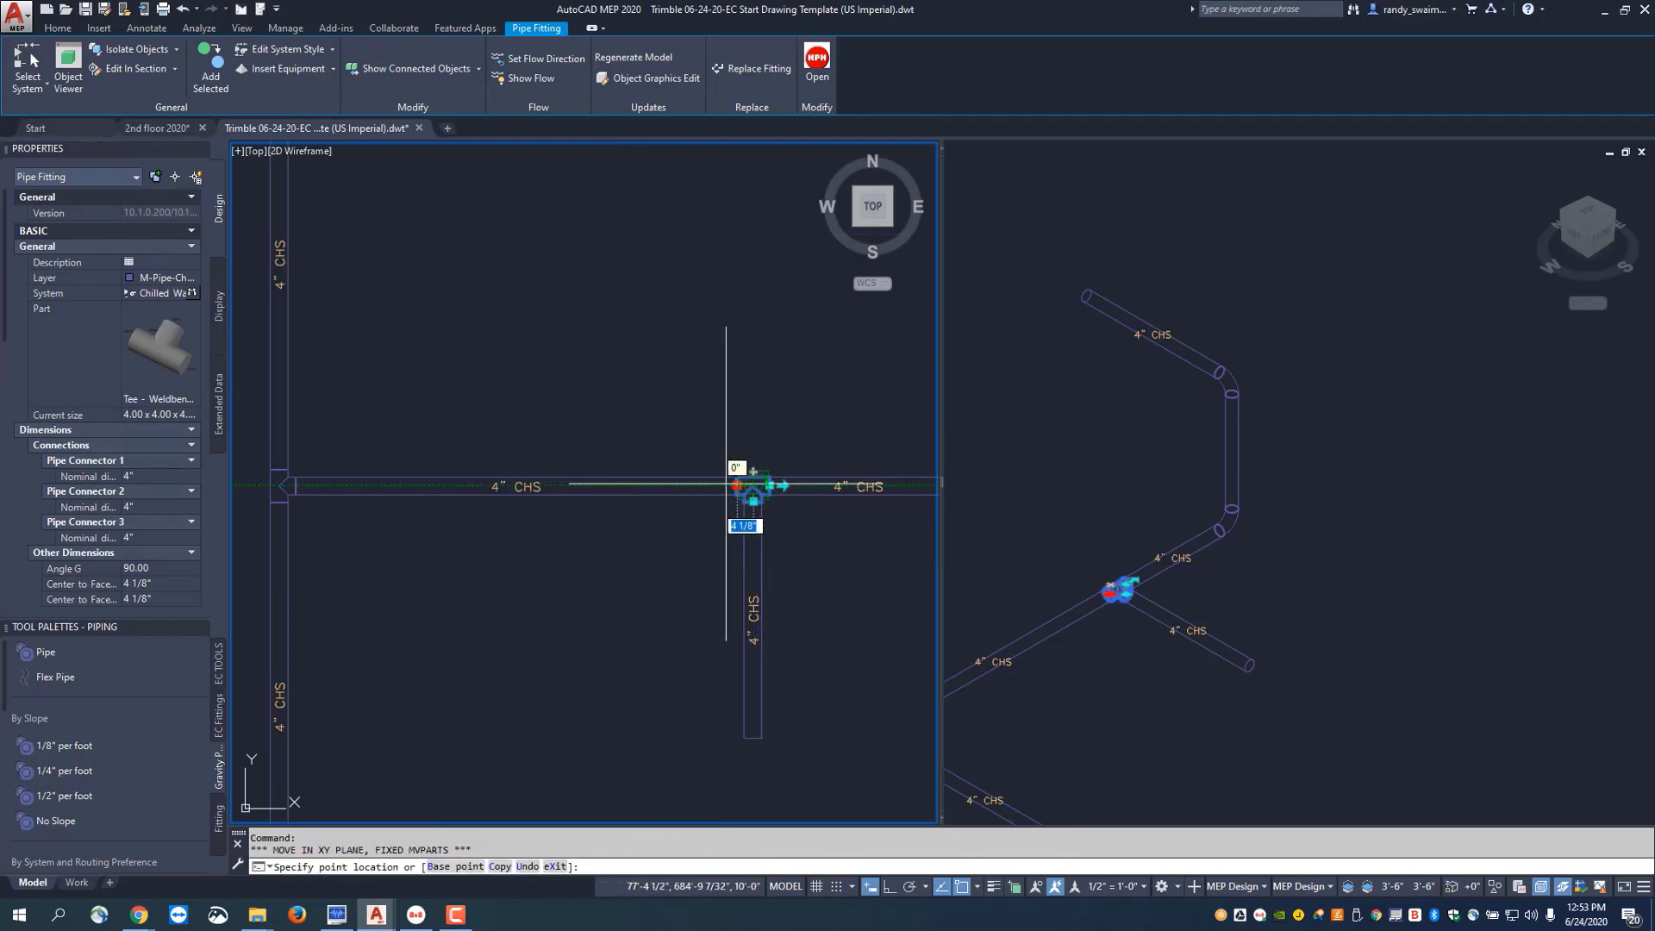
click(642, 485)
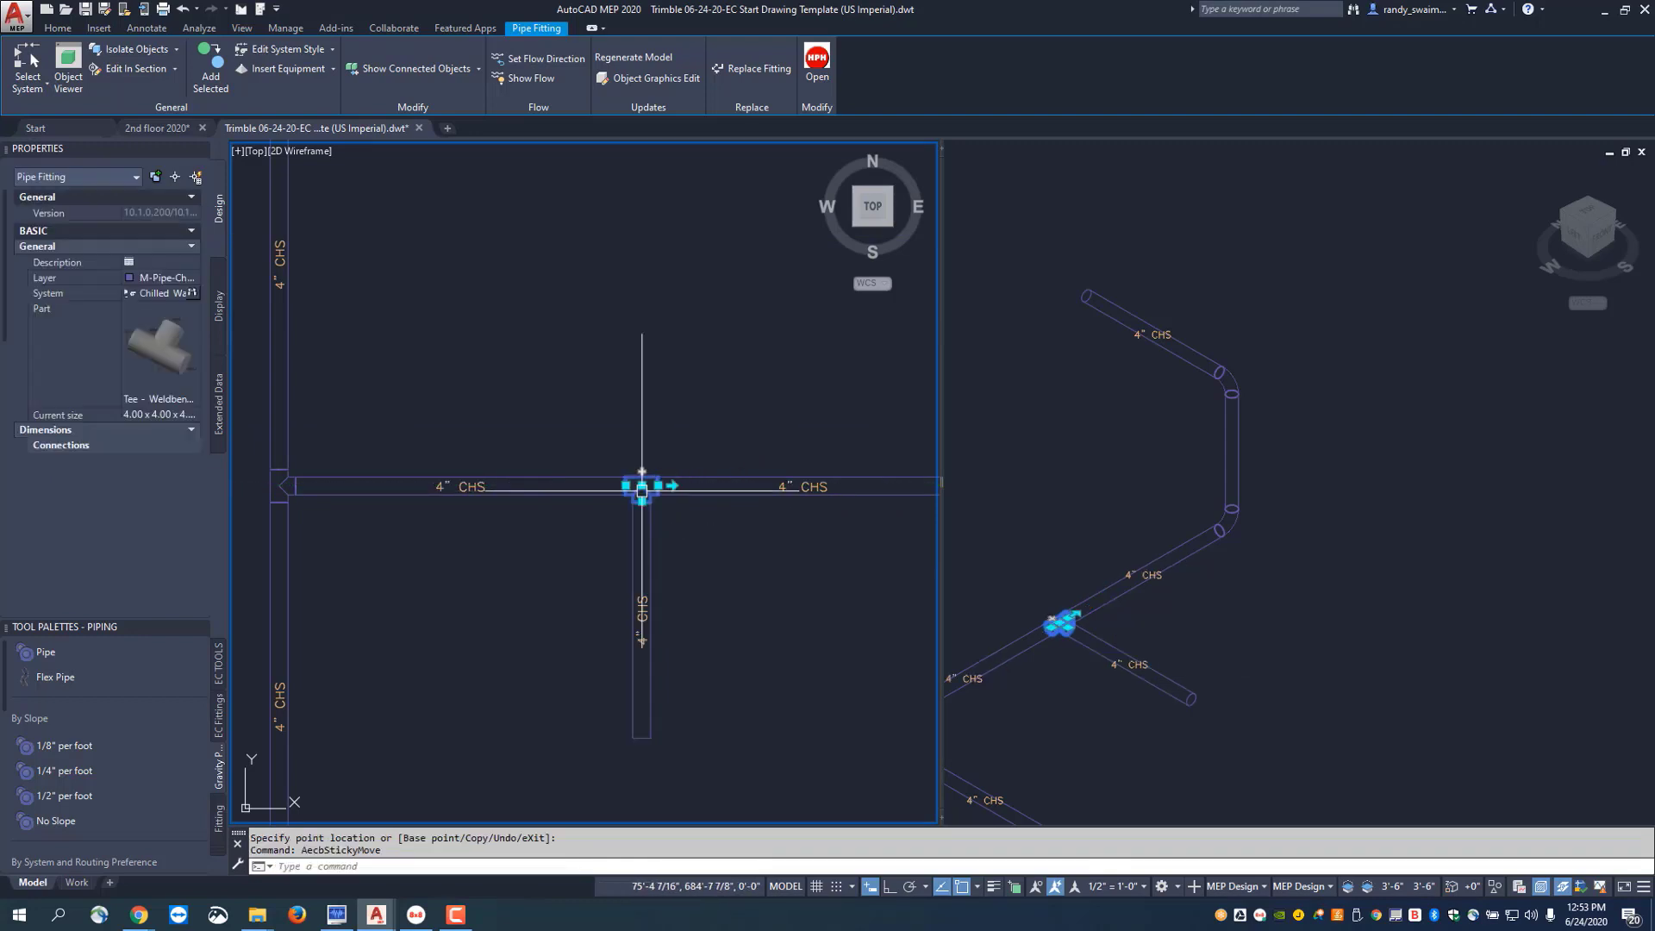
key(Escape)
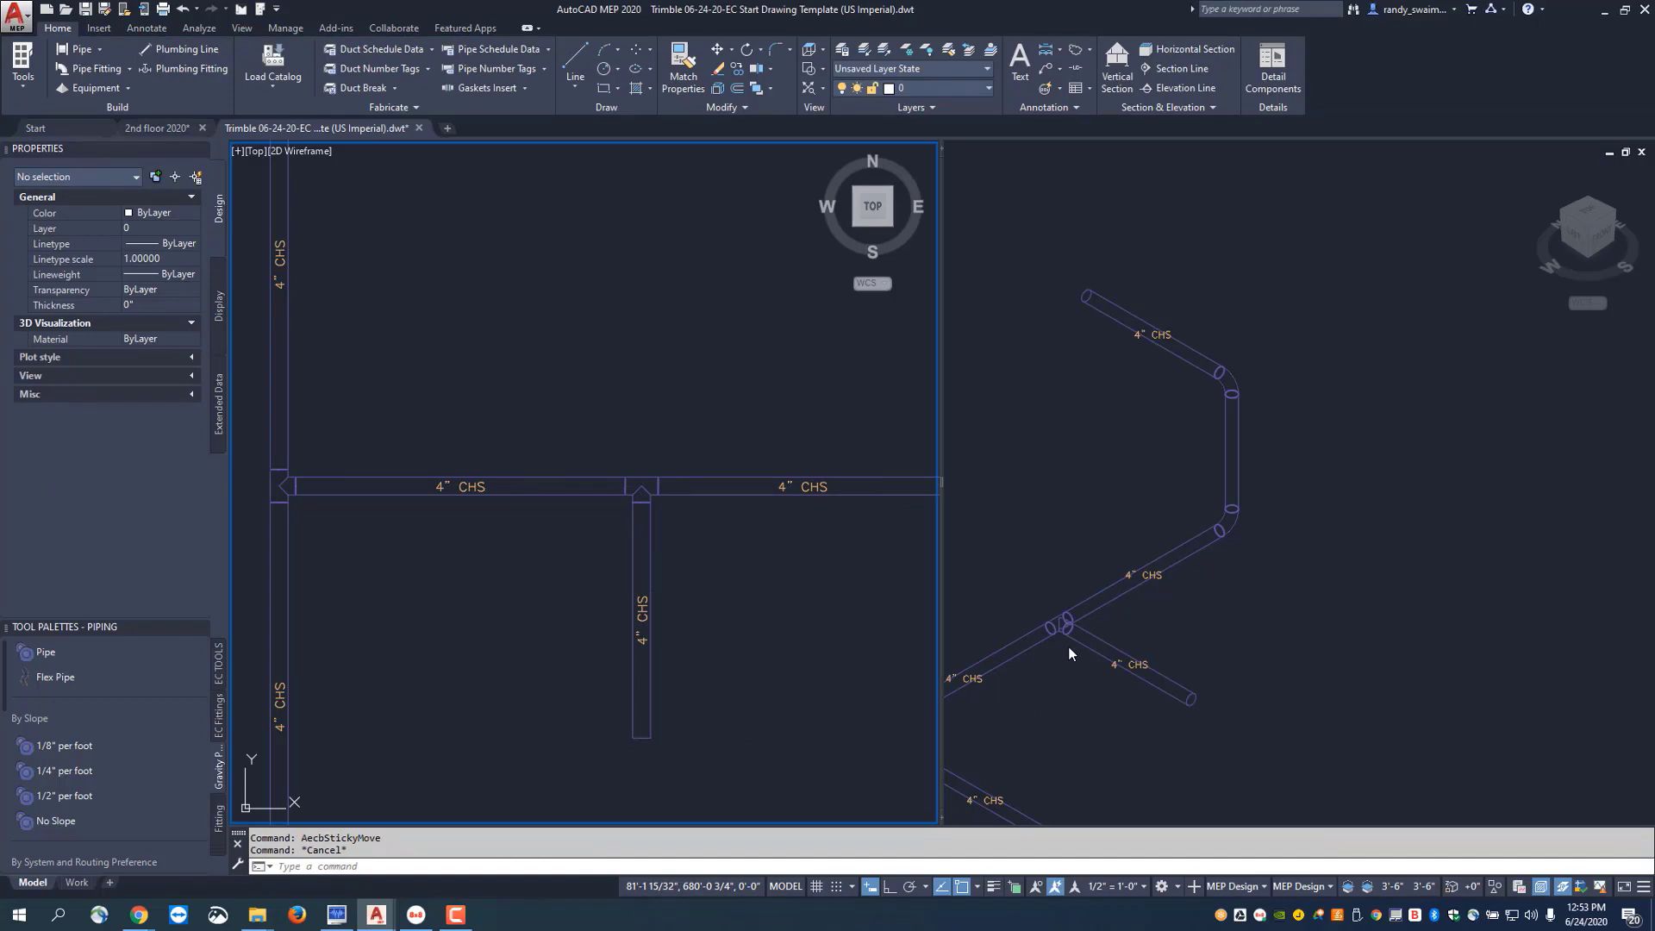
scroll(661, 370, down, 2)
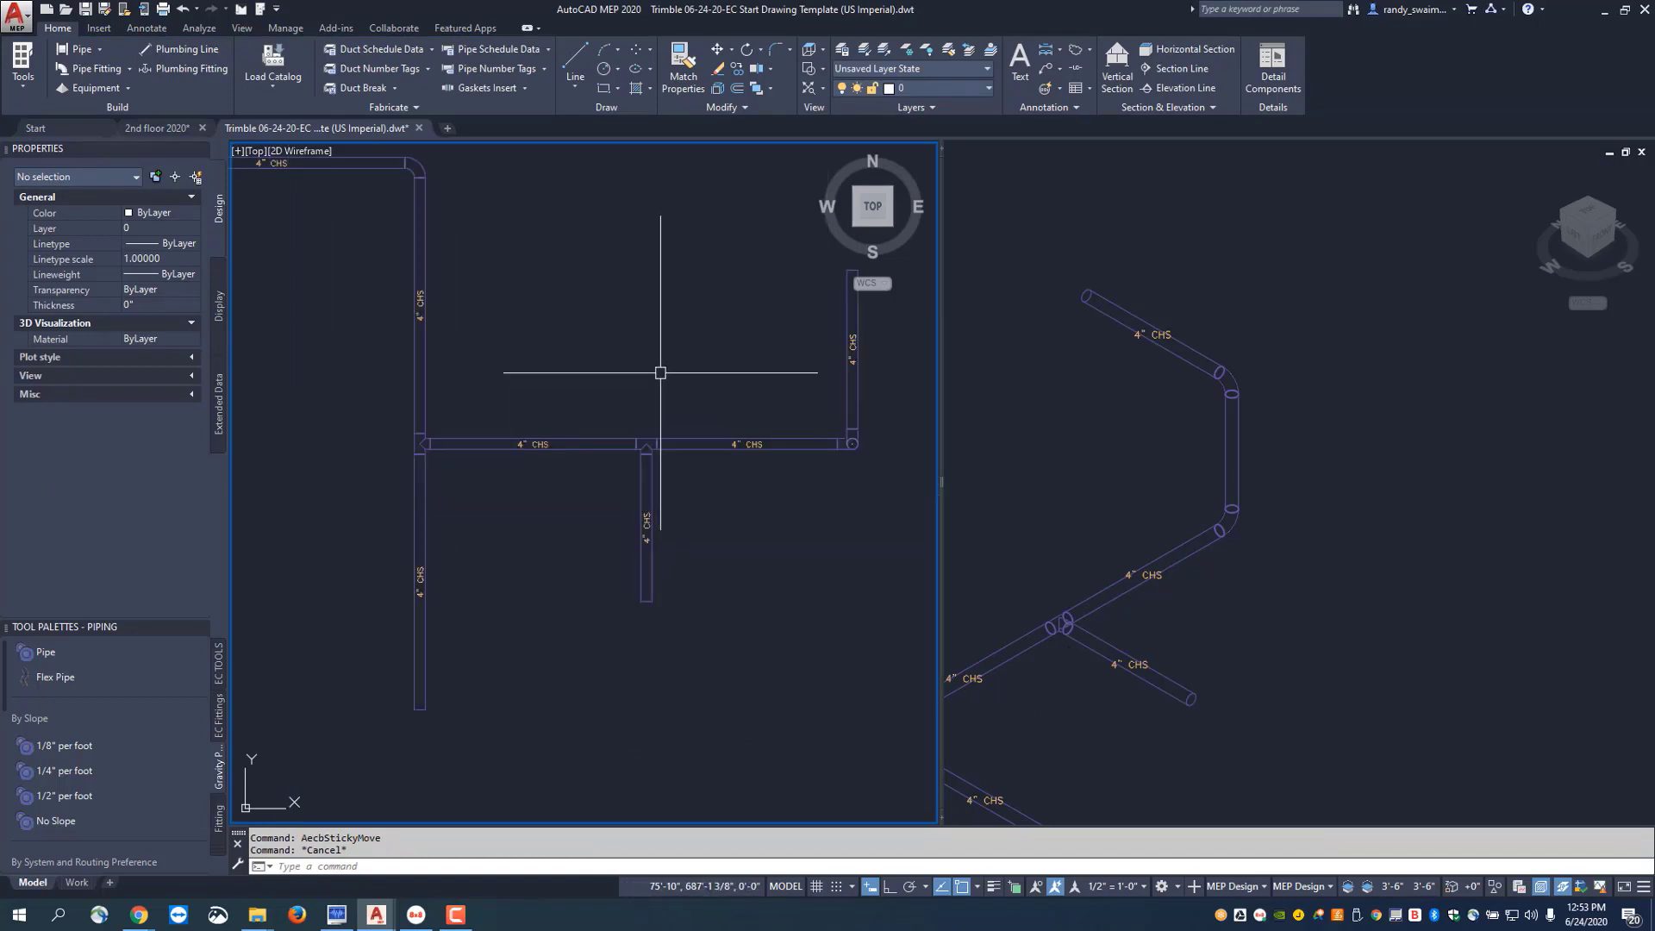
scroll(668, 353, down, 3)
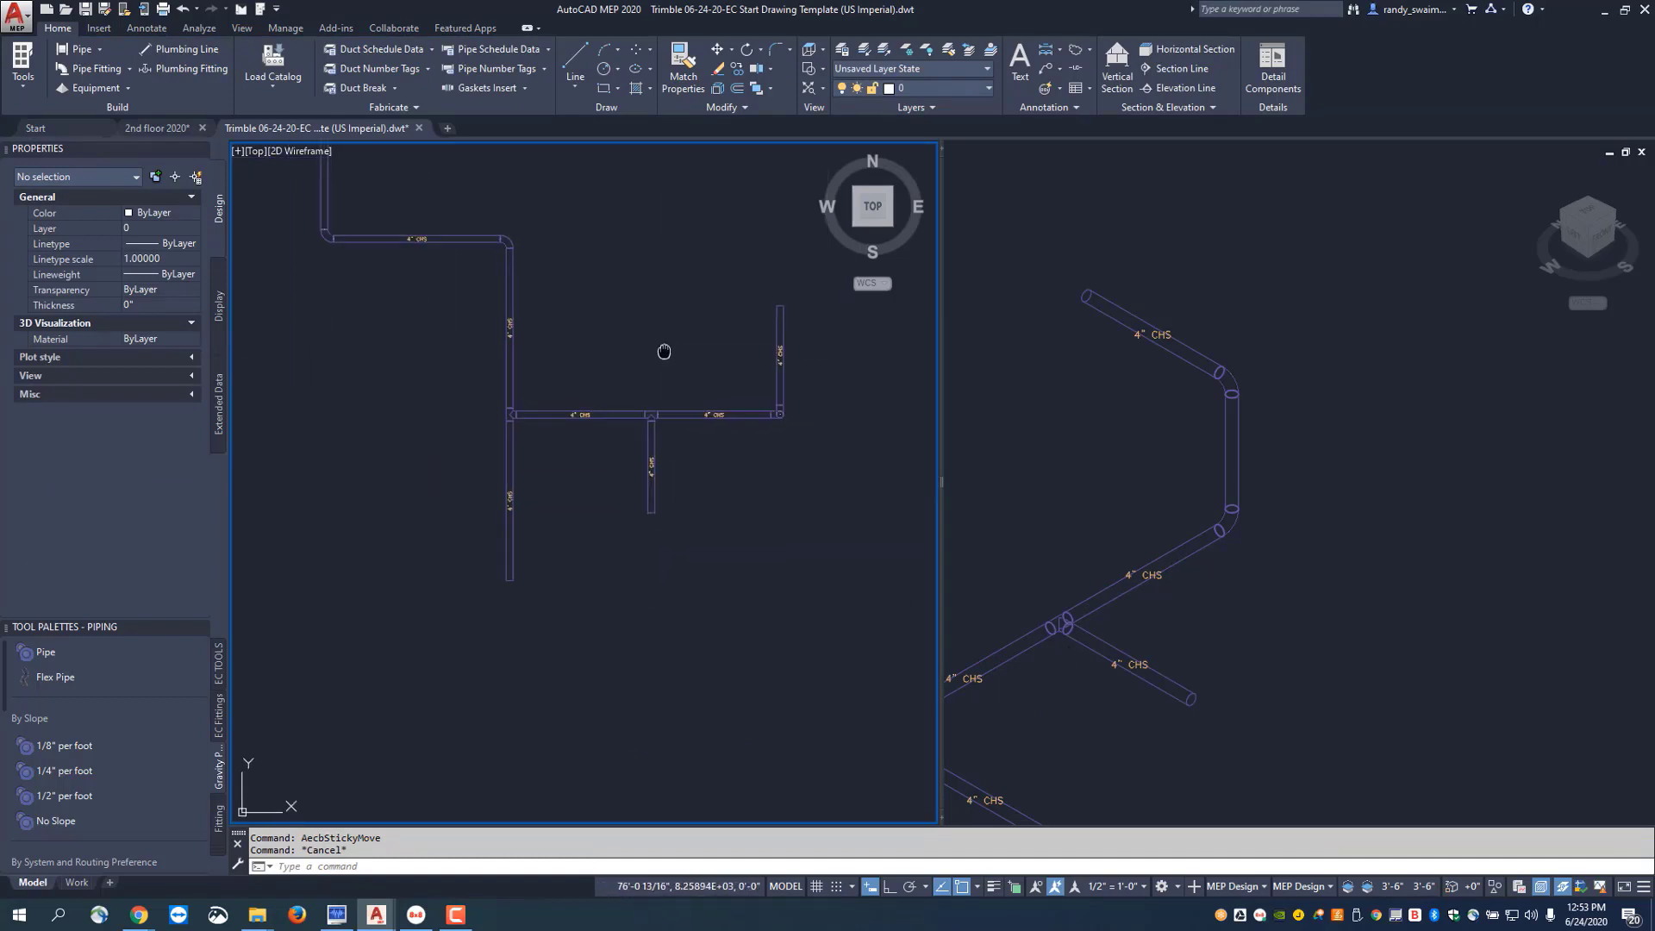
scroll(665, 362, up, 1)
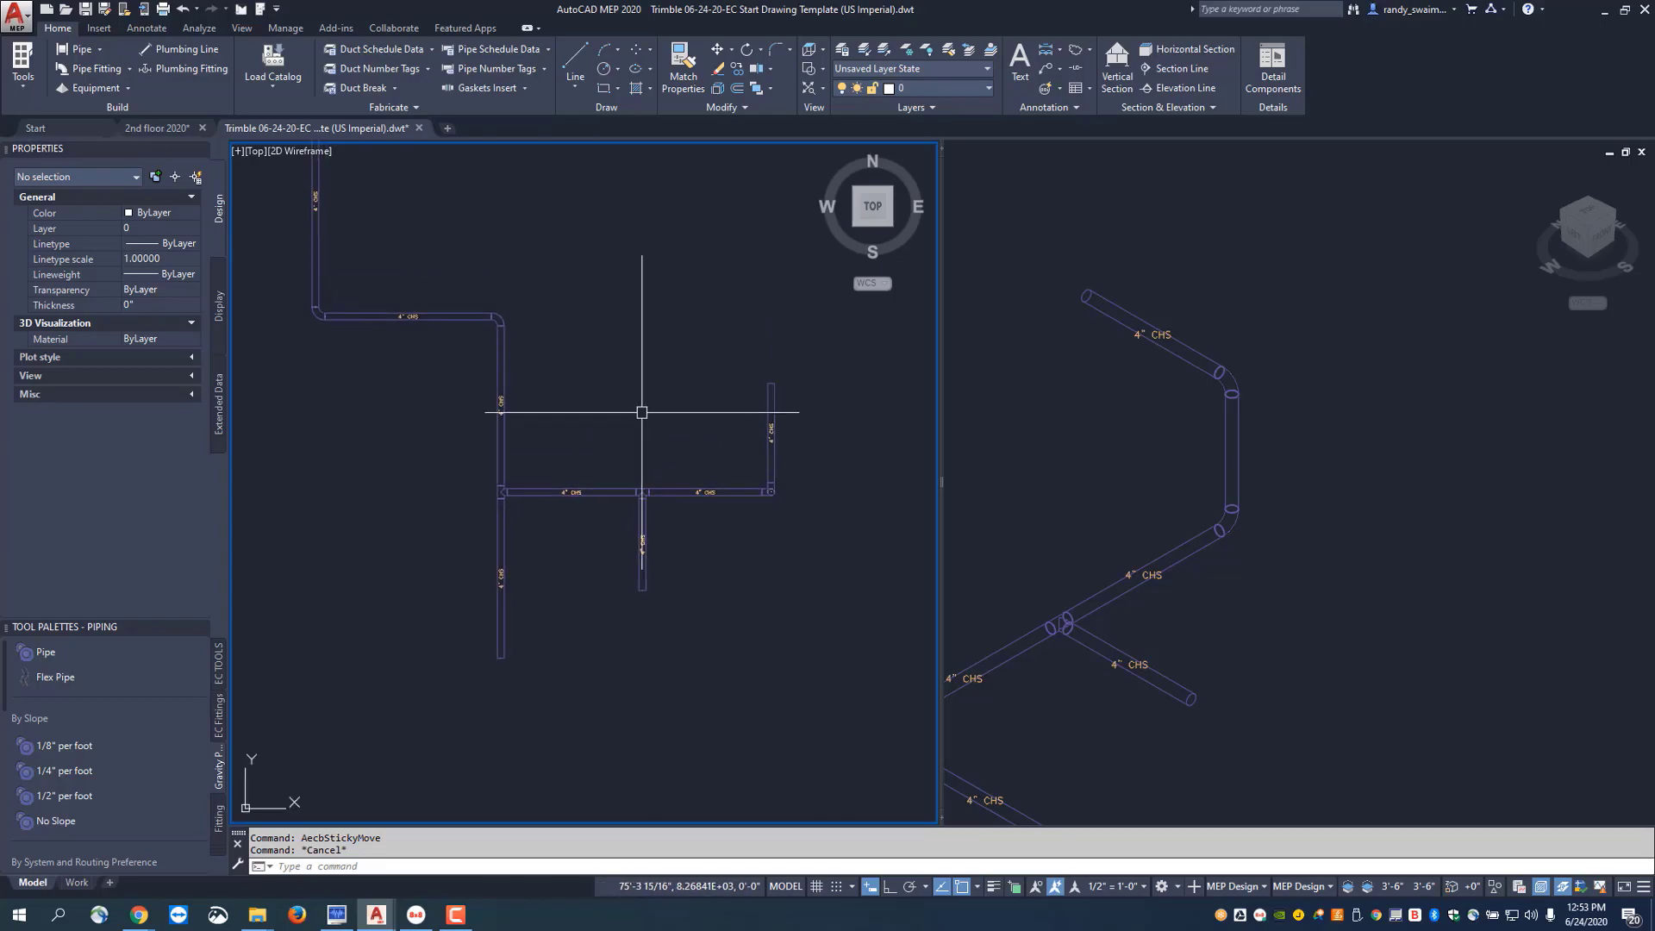